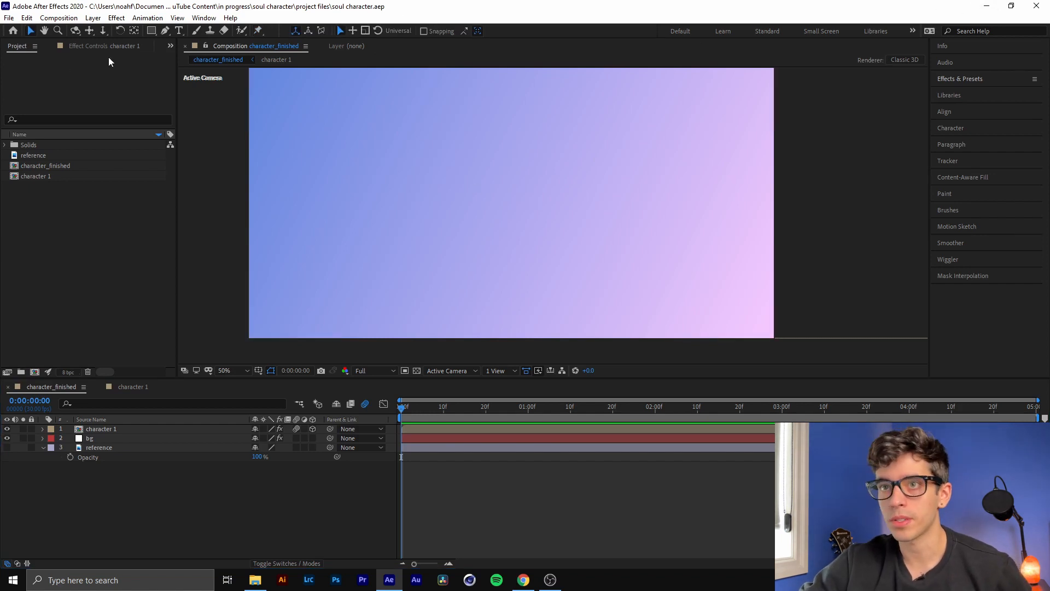
Create a new composition named "tutorial" at 1920 x 1080 px, square pixels, 30 fps and 5 seconds long
{"action": "left_click", "coordinate": [35, 371]}
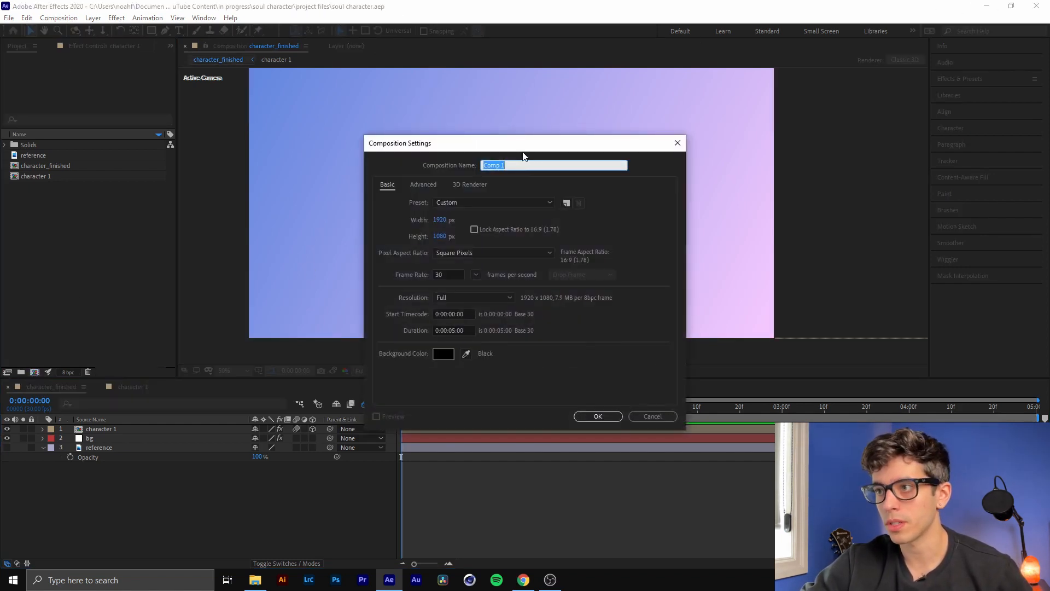
{"action": "type", "text": "tu"}
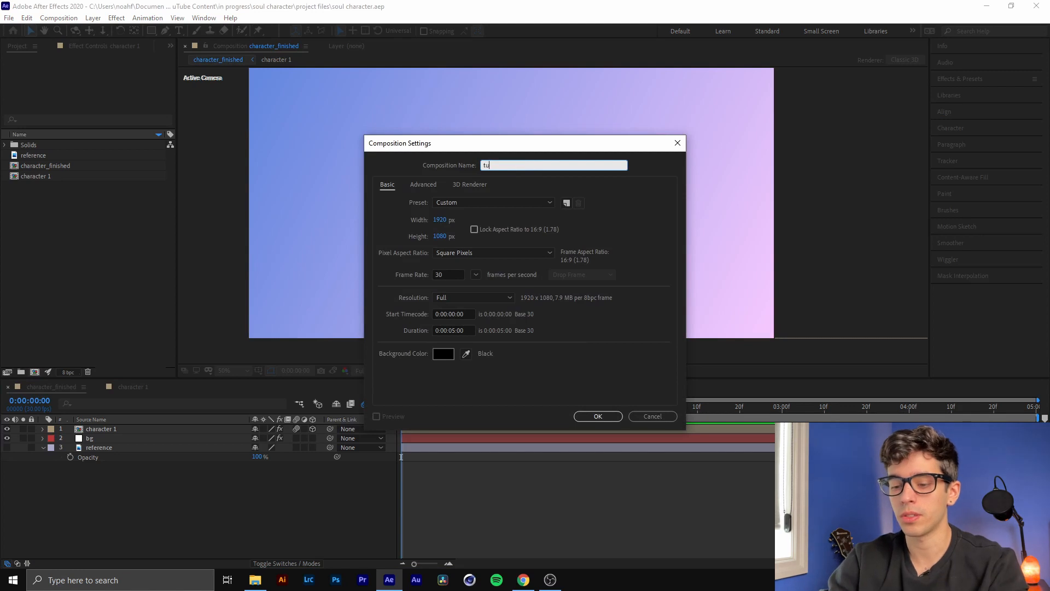
{"action": "type", "text": "torial"}
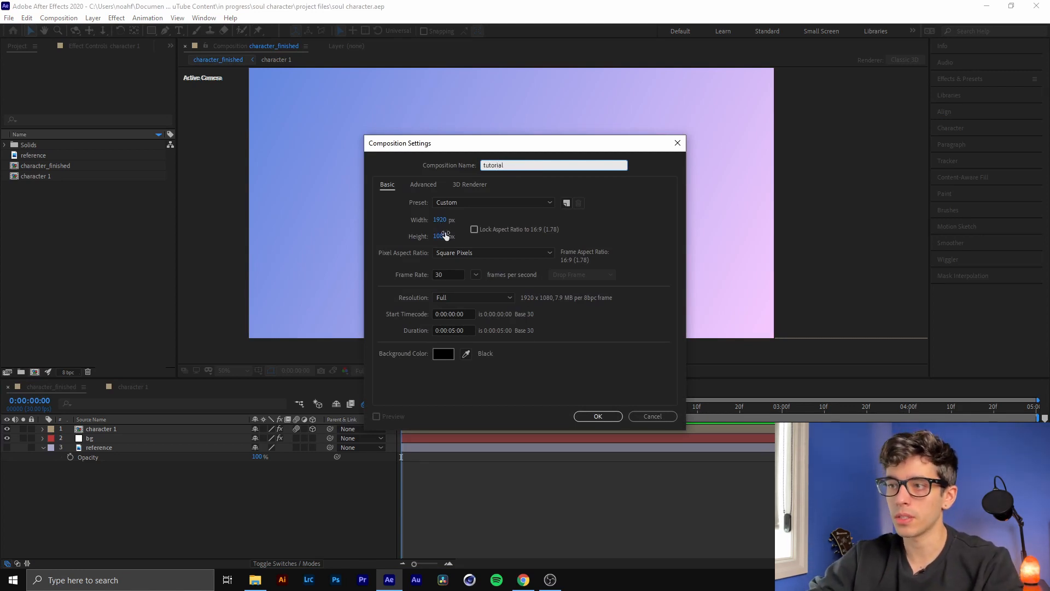
{"action": "left_click", "coordinate": [476, 255]}
{"action": "left_click", "coordinate": [476, 255]}
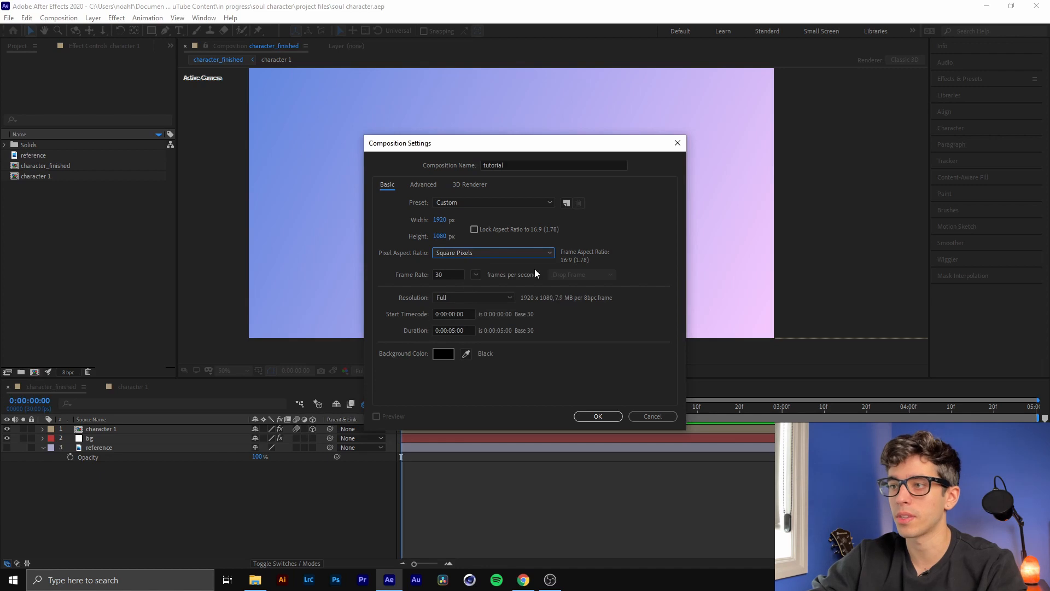
{"action": "left_click", "coordinate": [612, 419]}
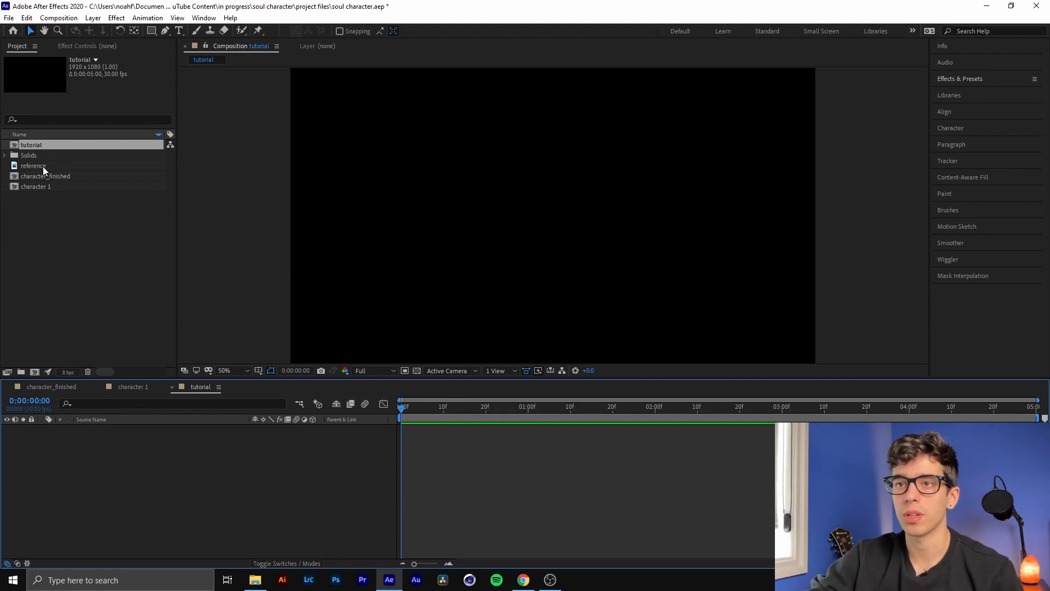
{"action": "mouse_move", "coordinate": [42, 167]}
{"action": "left_mouse_down"}
{"action": "mouse_move", "coordinate": [94, 424]}
{"action": "mouse_move", "coordinate": [58, 207]}
{"action": "mouse_move", "coordinate": [33, 167]}
{"action": "left_mouse_up"}
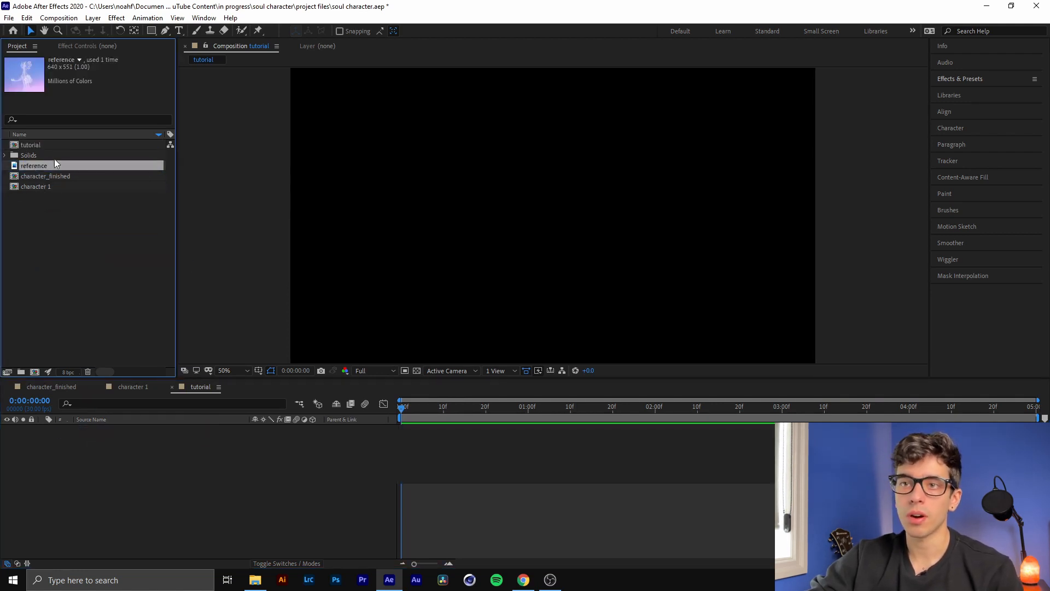
{"action": "left_click", "coordinate": [87, 294]}
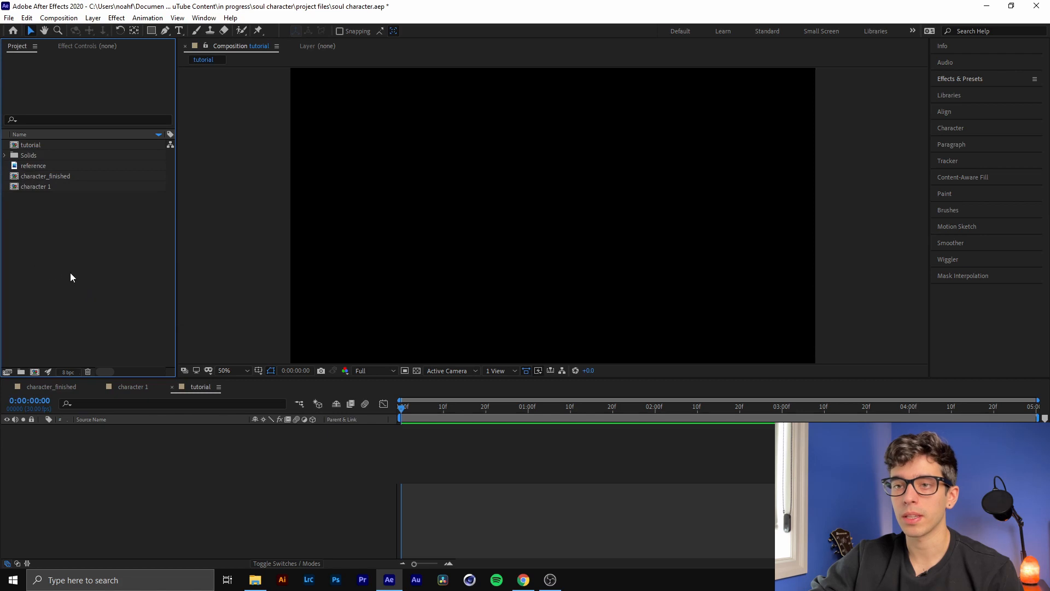
{"action": "double_click", "coordinate": [82, 224]}
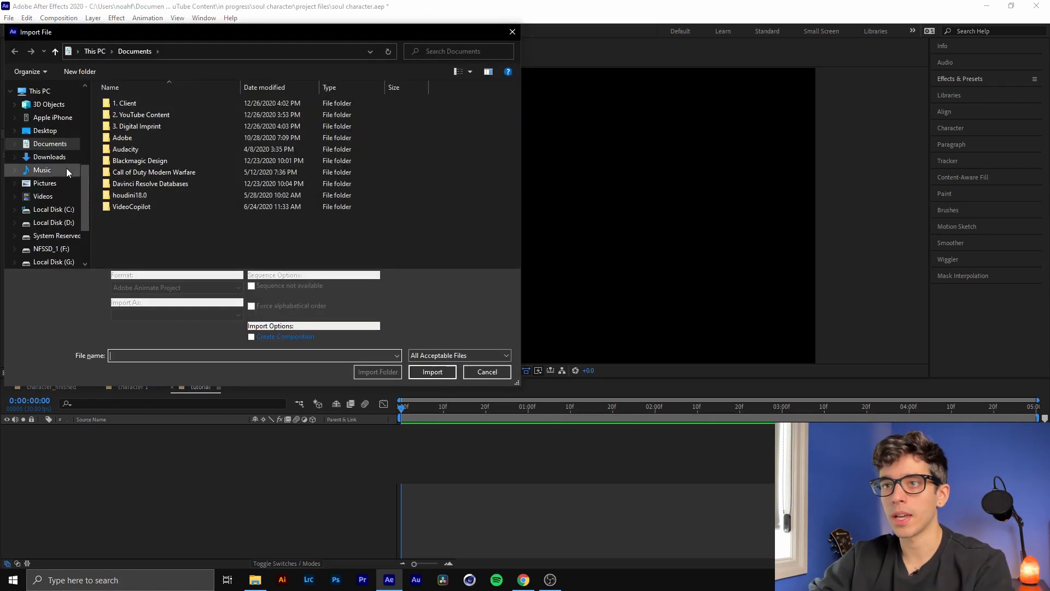
{"action": "left_click", "coordinate": [50, 132]}
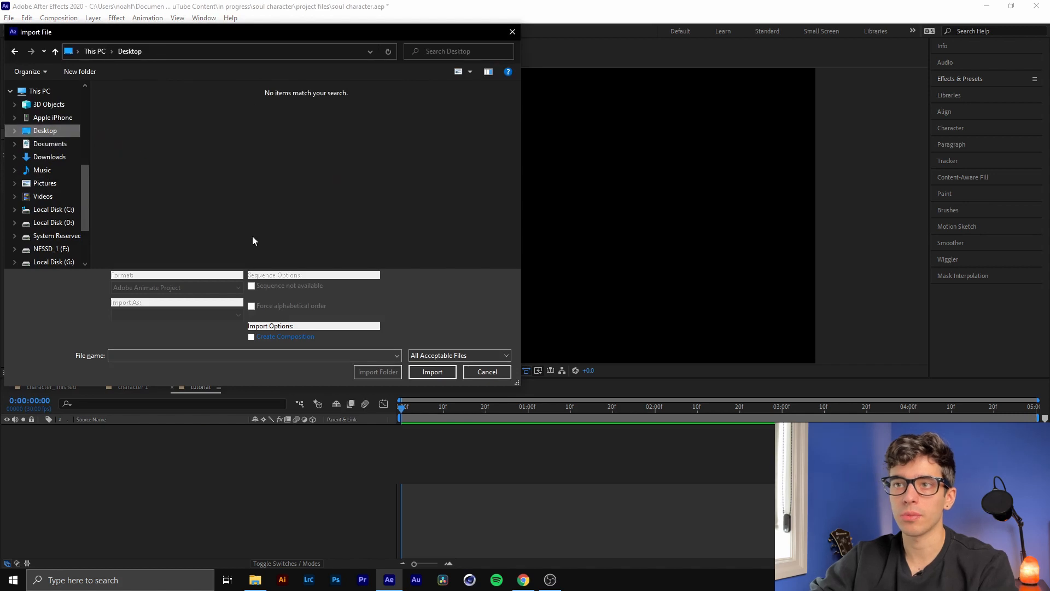
{"action": "left_click", "coordinate": [487, 373]}
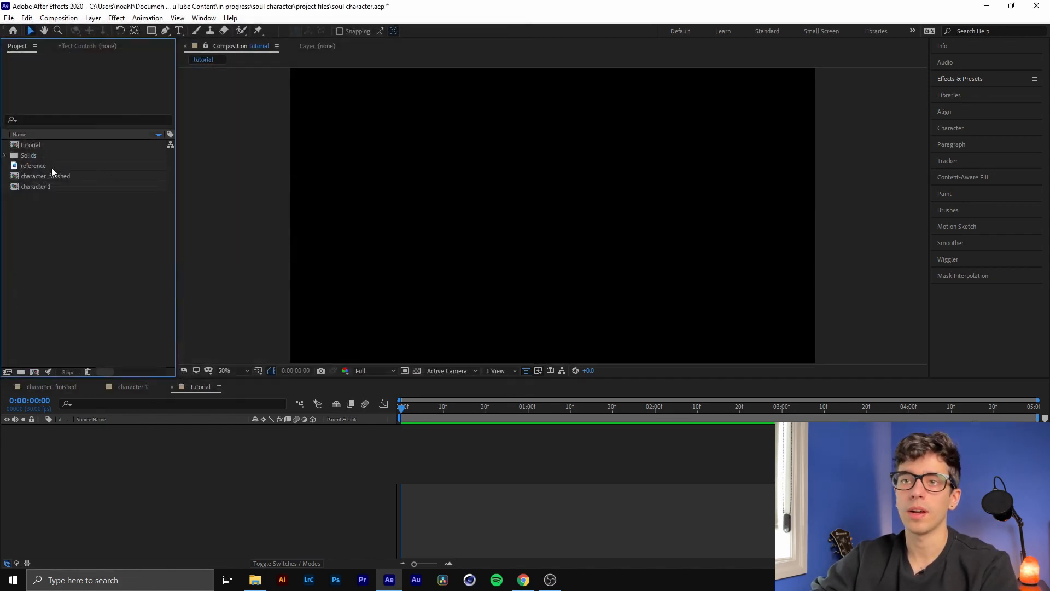
Add the reference image to the tutorial composition and scale it to 221%
{"action": "left_click_drag", "start_coordinate": [50, 167], "coordinate": [126, 455]}
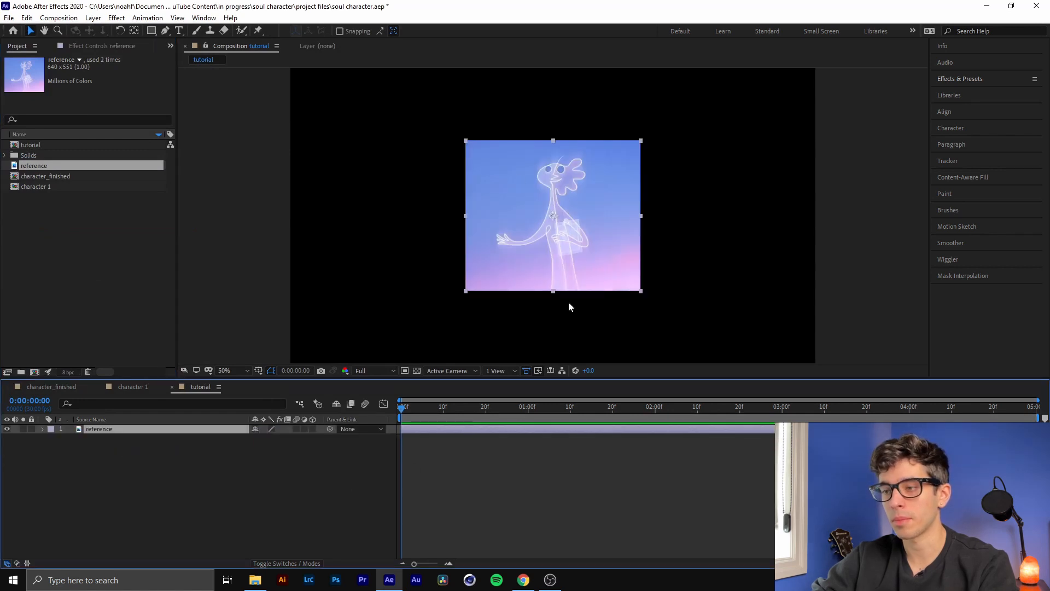
{"action": "key", "text": "s"}
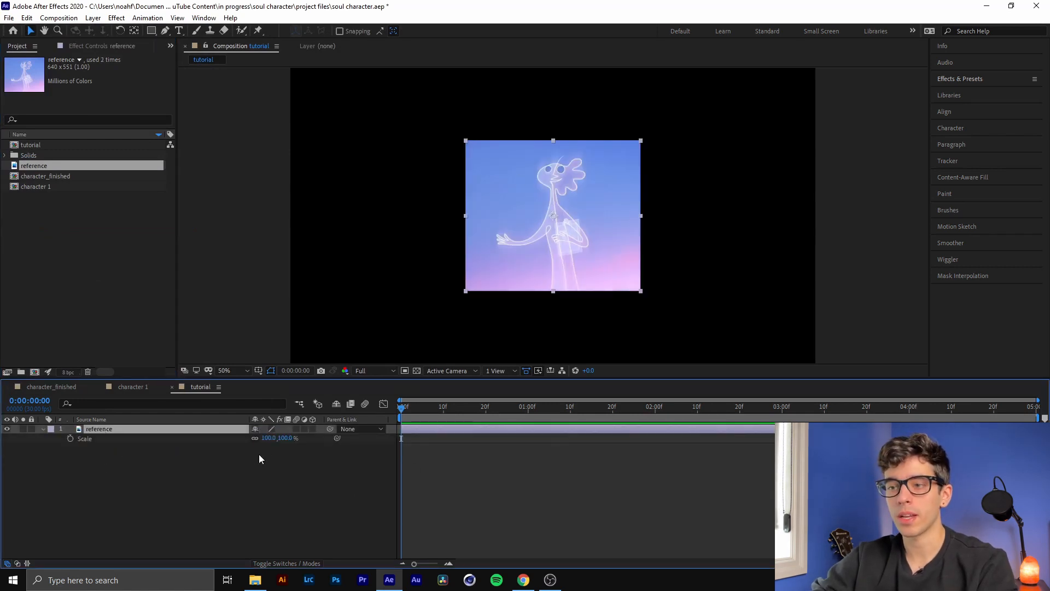
{"action": "left_click_drag", "start_coordinate": [268, 438], "coordinate": [343, 453]}
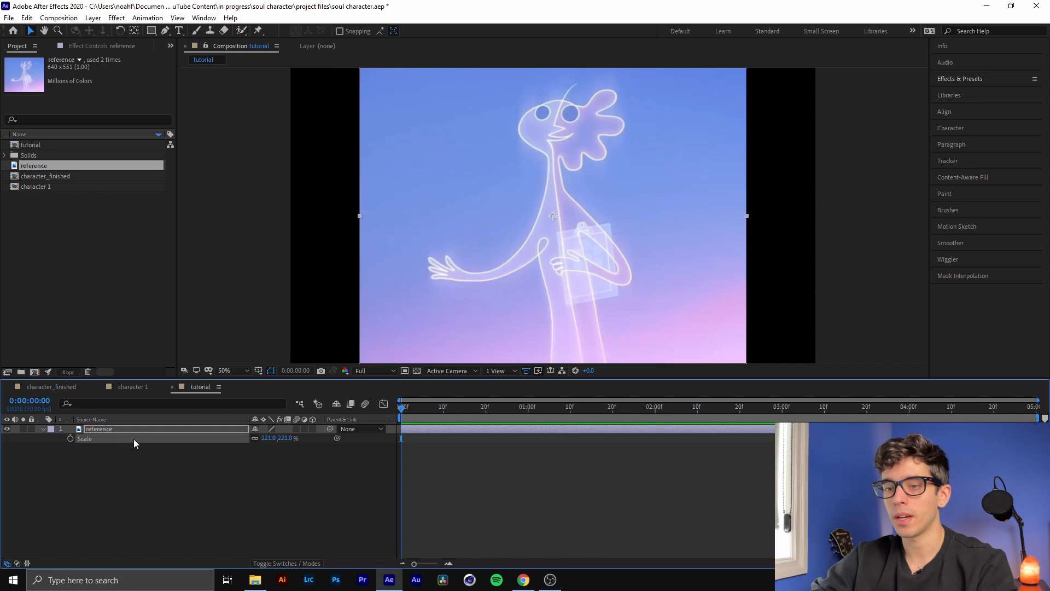
Lower the reference layer's opacity to 42%, lock the layer and collapse its properties
{"action": "key", "text": "t"}
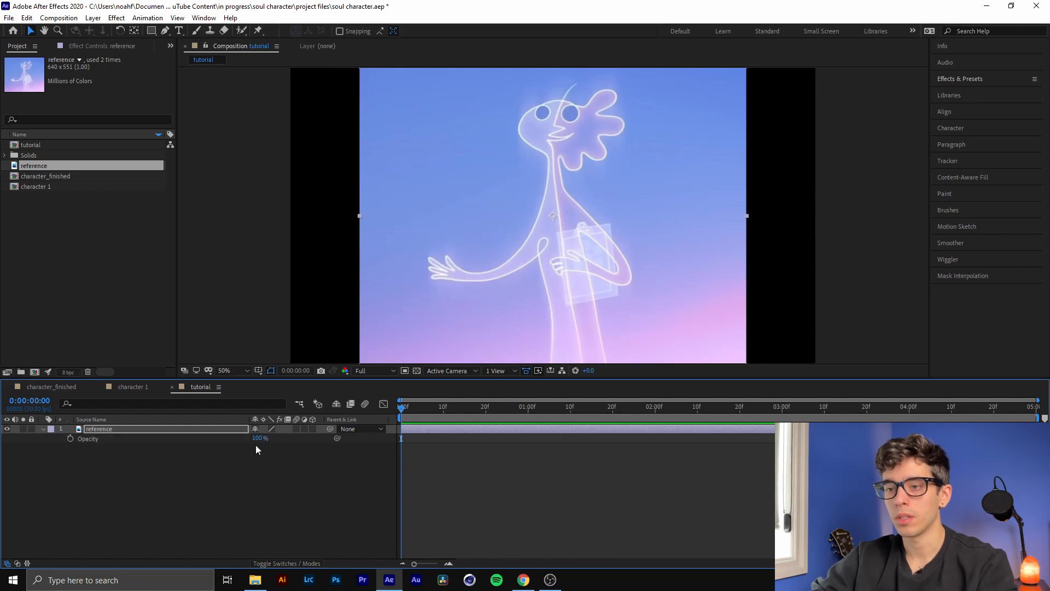
{"action": "left_click_drag", "start_coordinate": [257, 441], "coordinate": [224, 441]}
{"action": "left_click", "coordinate": [31, 429]}
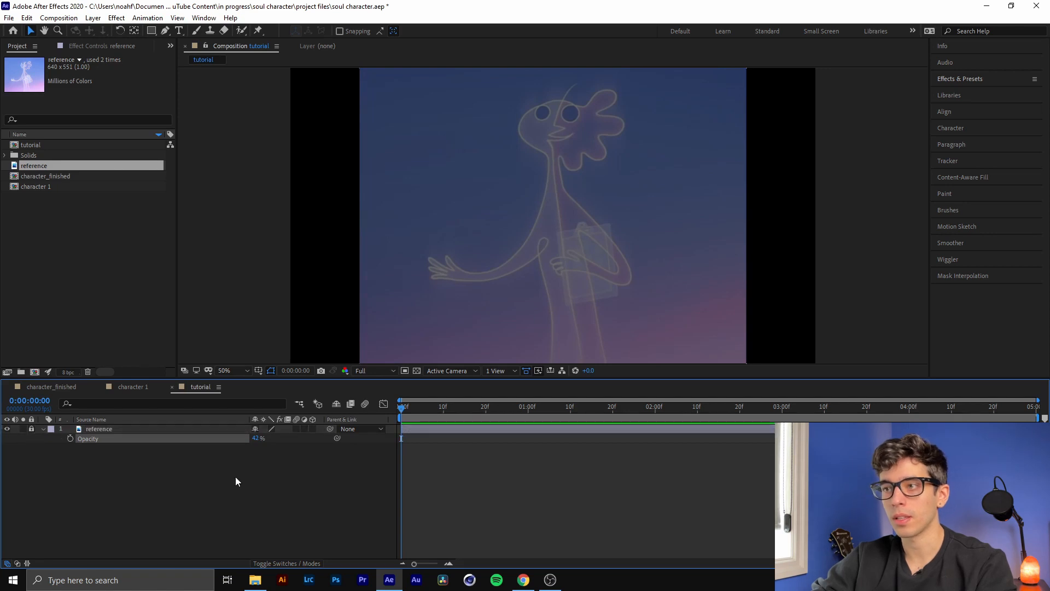
{"action": "left_click", "coordinate": [42, 429]}
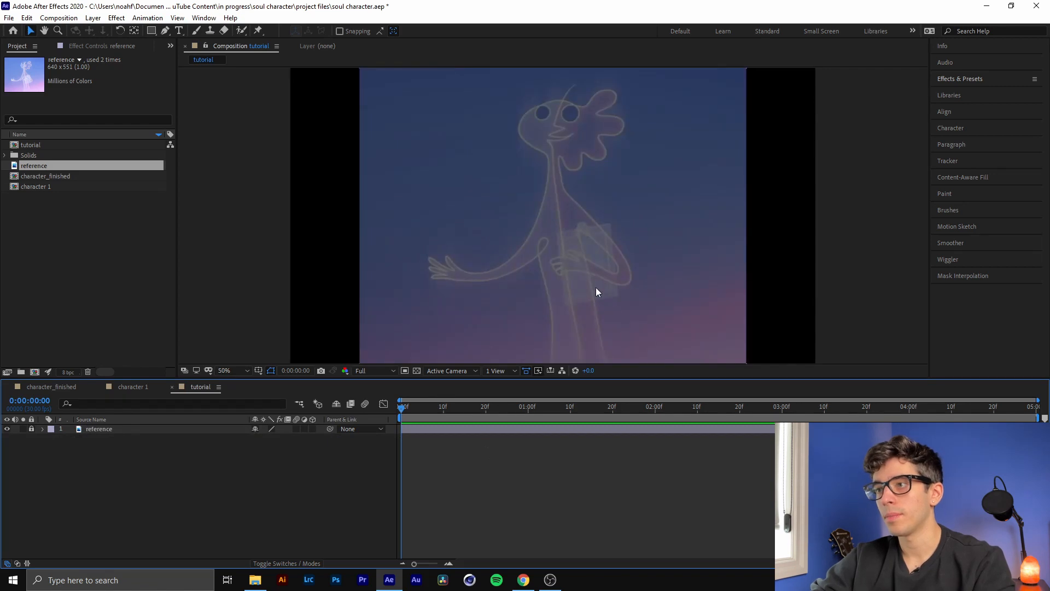
Create an empty shape layer above the reference and name it "main outline"
{"action": "left_click_drag", "start_coordinate": [611, 295], "coordinate": [564, 246]}
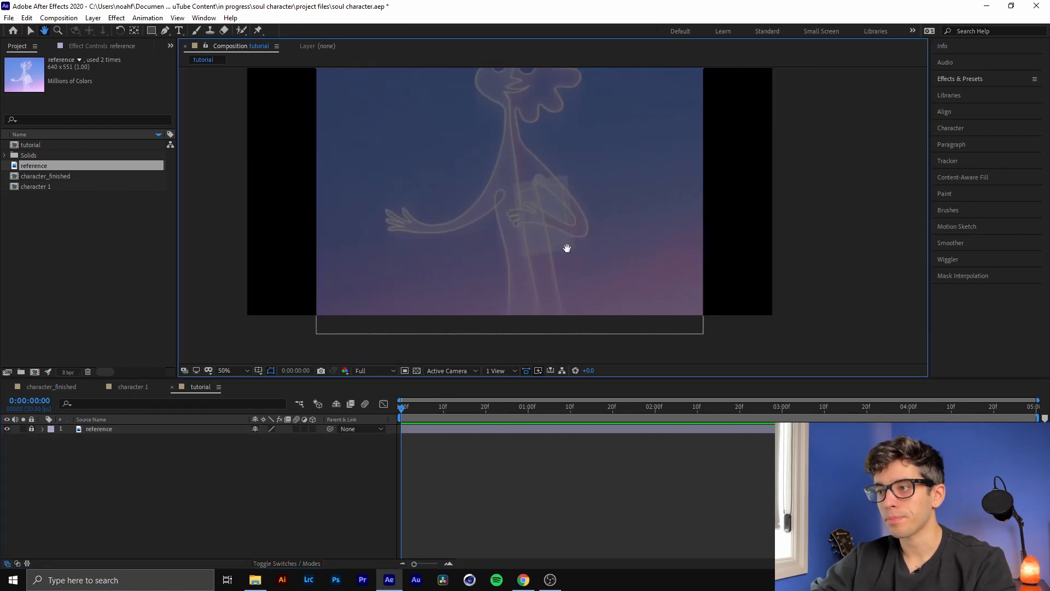
{"action": "left_click", "coordinate": [164, 31]}
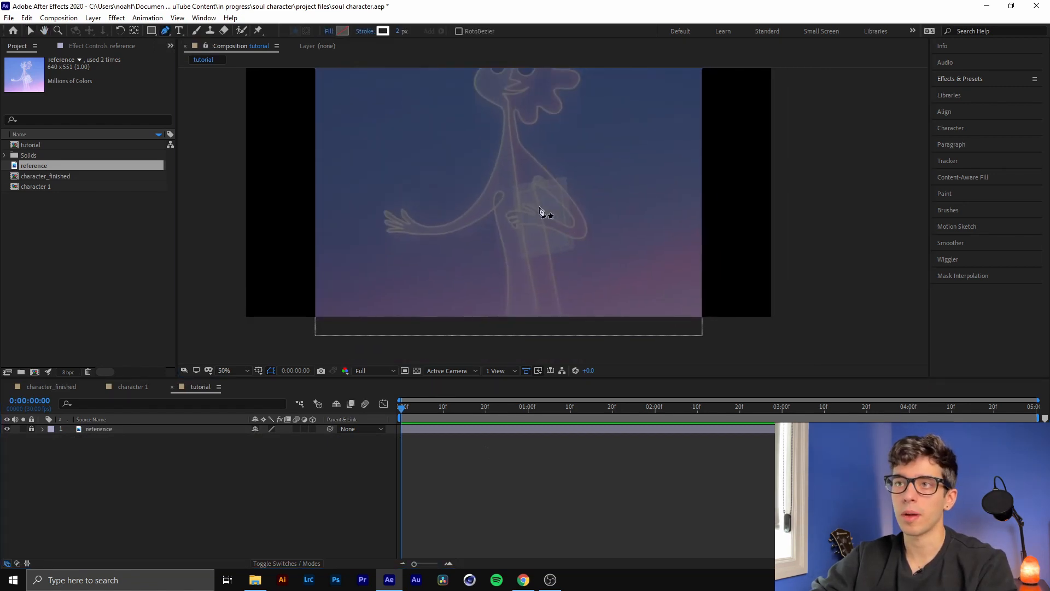
{"action": "scroll", "coordinate": [509, 317], "scroll_direction": "up", "scroll_amount": 2}
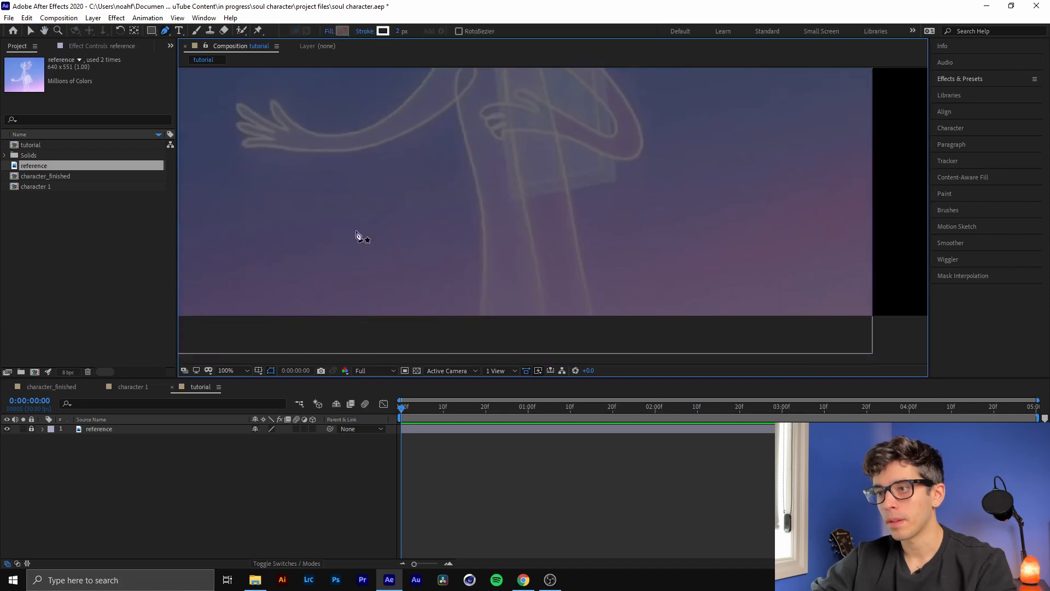
{"action": "left_click", "coordinate": [93, 18]}
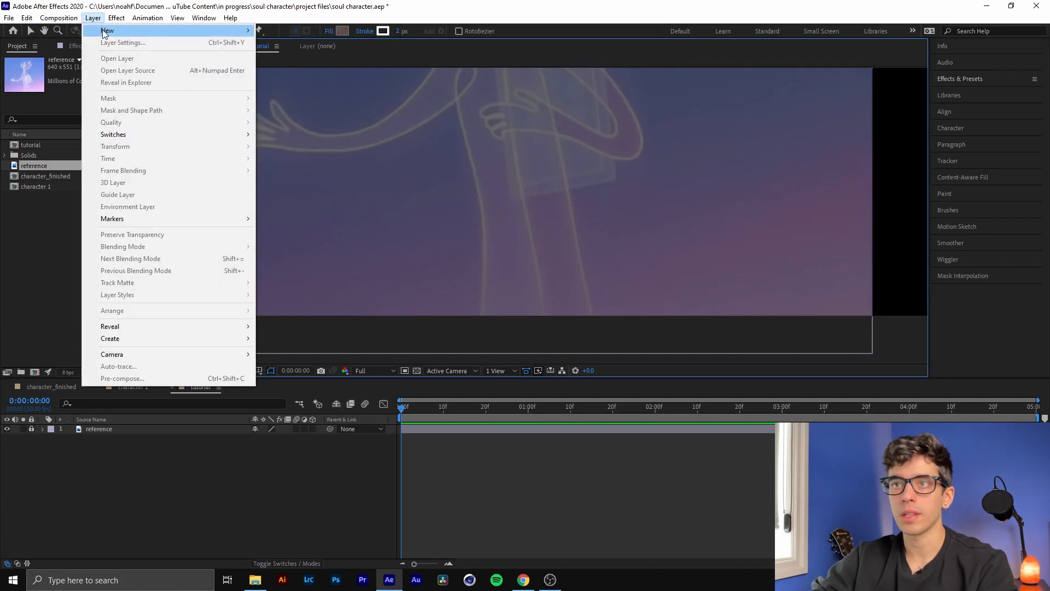
{"action": "mouse_move", "coordinate": [175, 35]}
{"action": "left_click", "coordinate": [328, 91]}
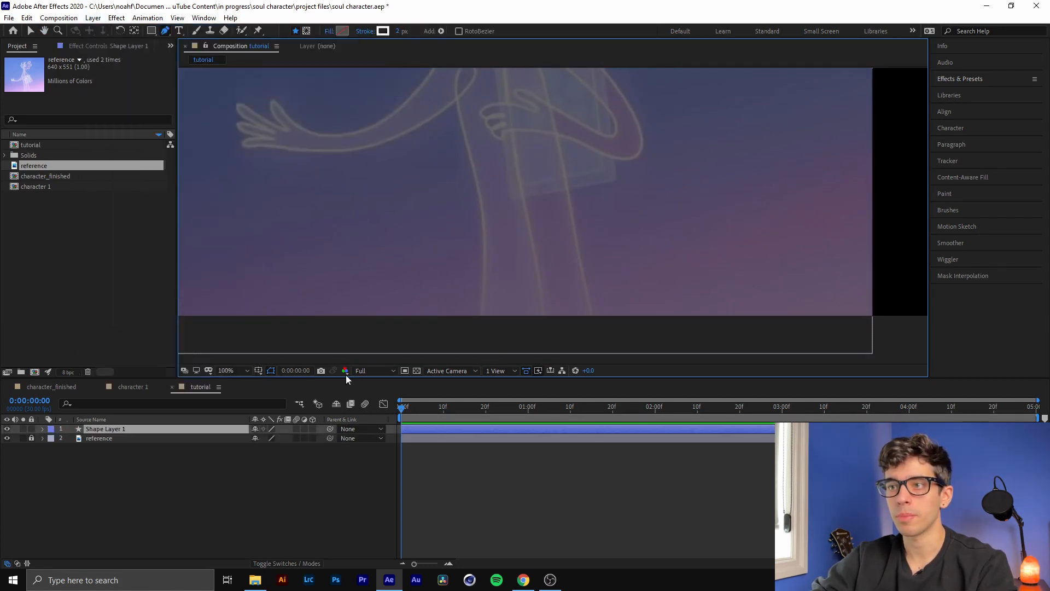
{"action": "left_click", "coordinate": [120, 429]}
{"action": "key", "text": "Return"}
{"action": "type", "text": "main outline"}
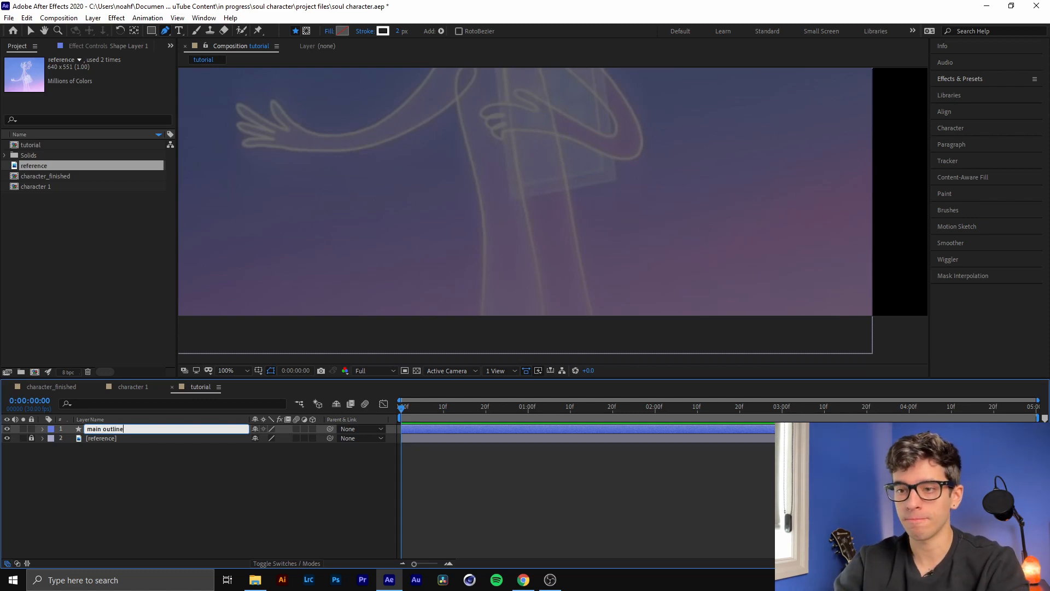
{"action": "key", "text": "Return"}
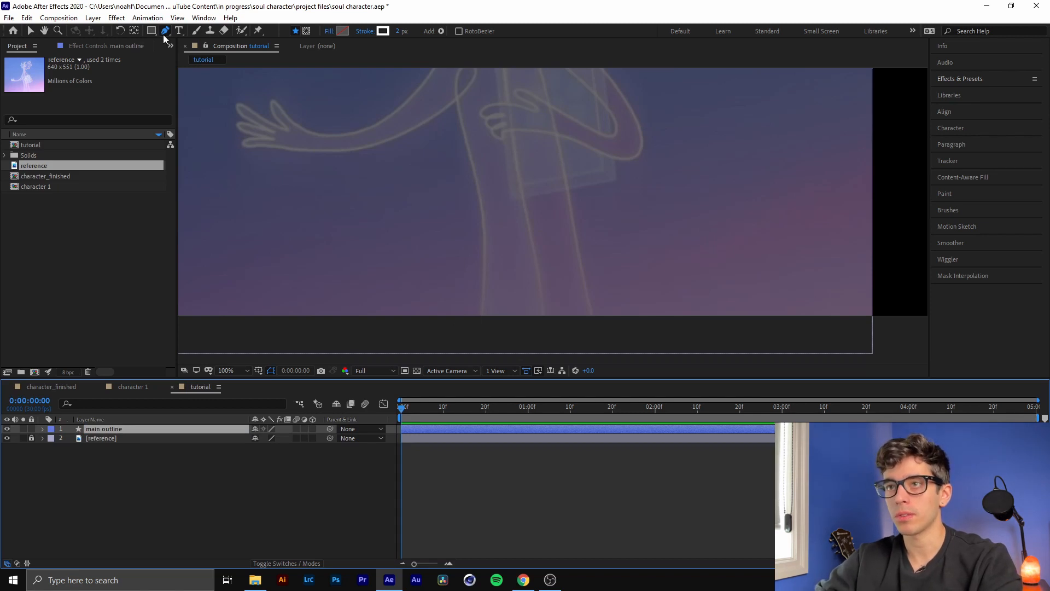
Trace the character's outer leg and waist edge from the frame's lower edge with the Pen tool on the main outline layer
{"action": "left_click", "coordinate": [481, 317]}
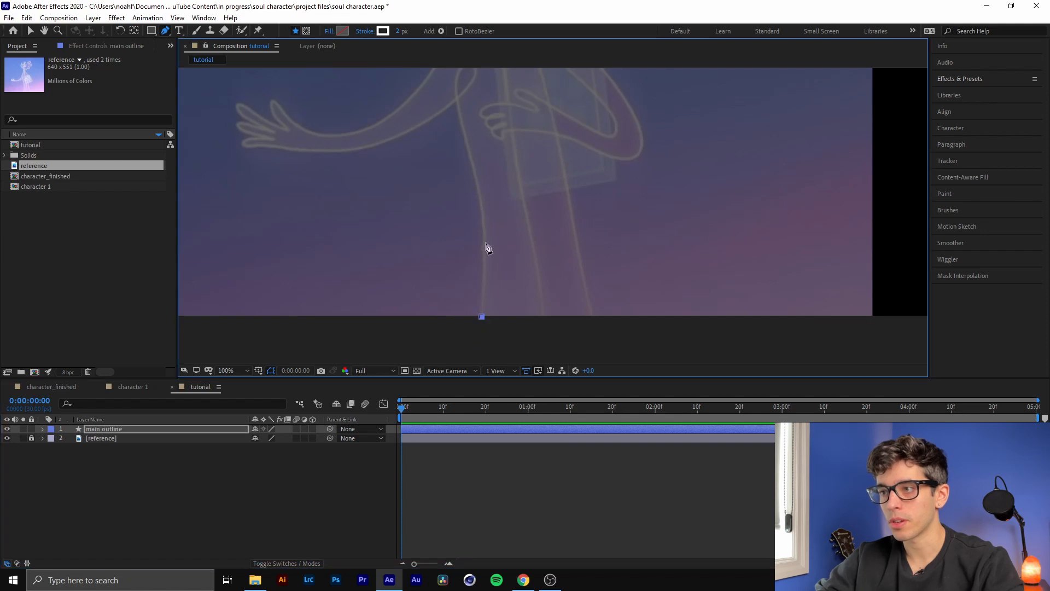
{"action": "left_click_drag", "start_coordinate": [485, 242], "coordinate": [484, 223]}
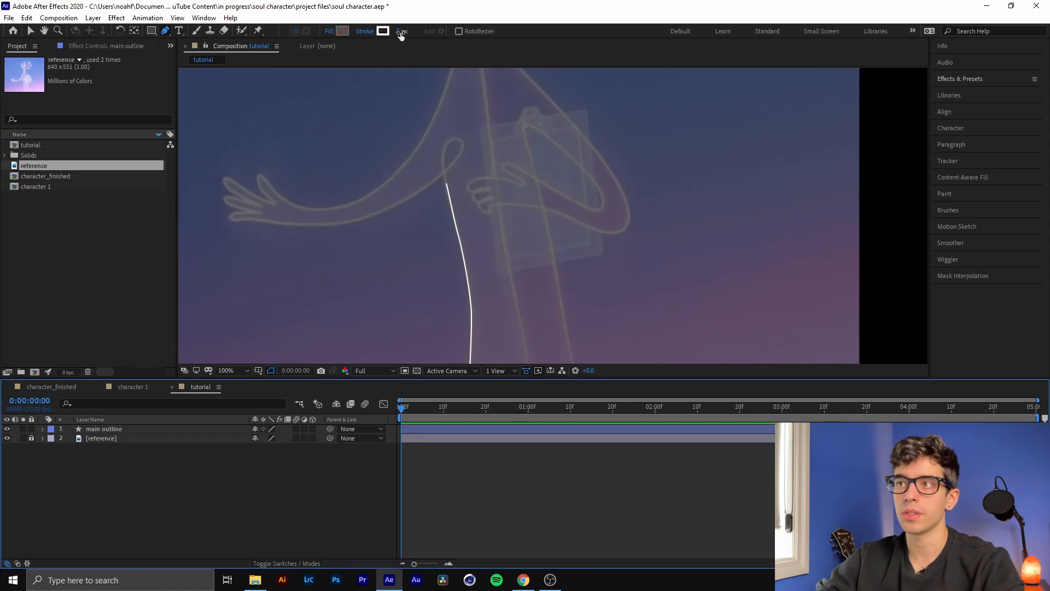
Keep a solid-color stroke and no fill for the outline, and continue tracing around the armpit loop
{"action": "left_click", "coordinate": [363, 31]}
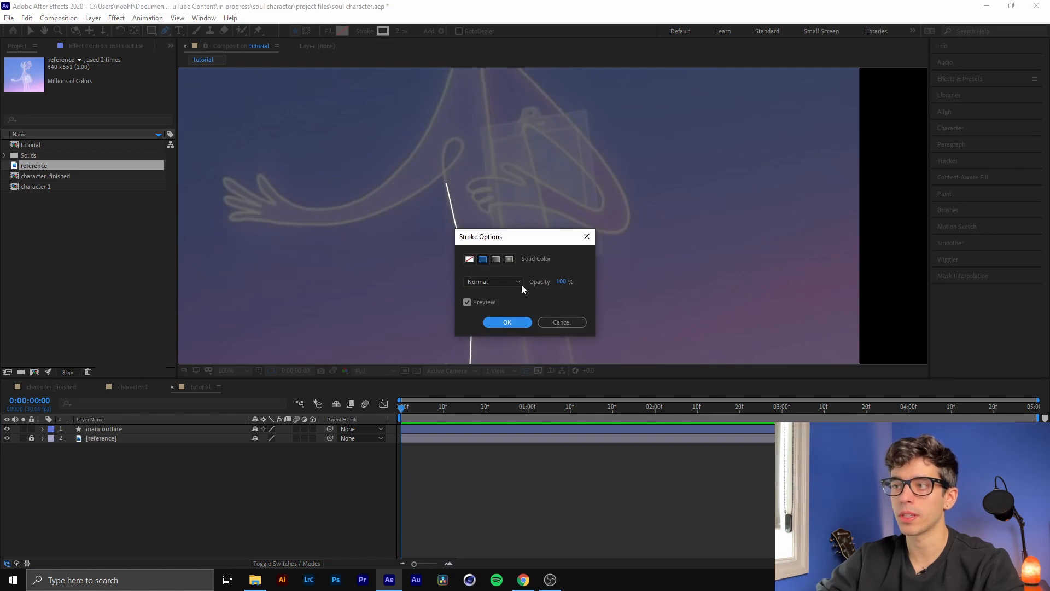
{"action": "key", "text": "Return"}
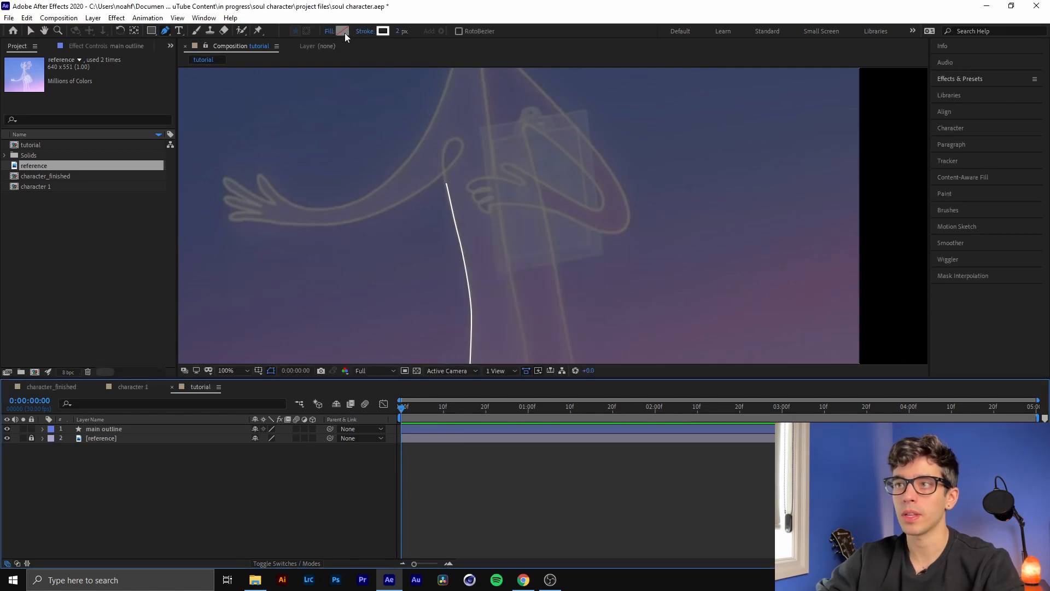
{"action": "left_click", "coordinate": [343, 31]}
{"action": "left_click", "coordinate": [633, 240]}
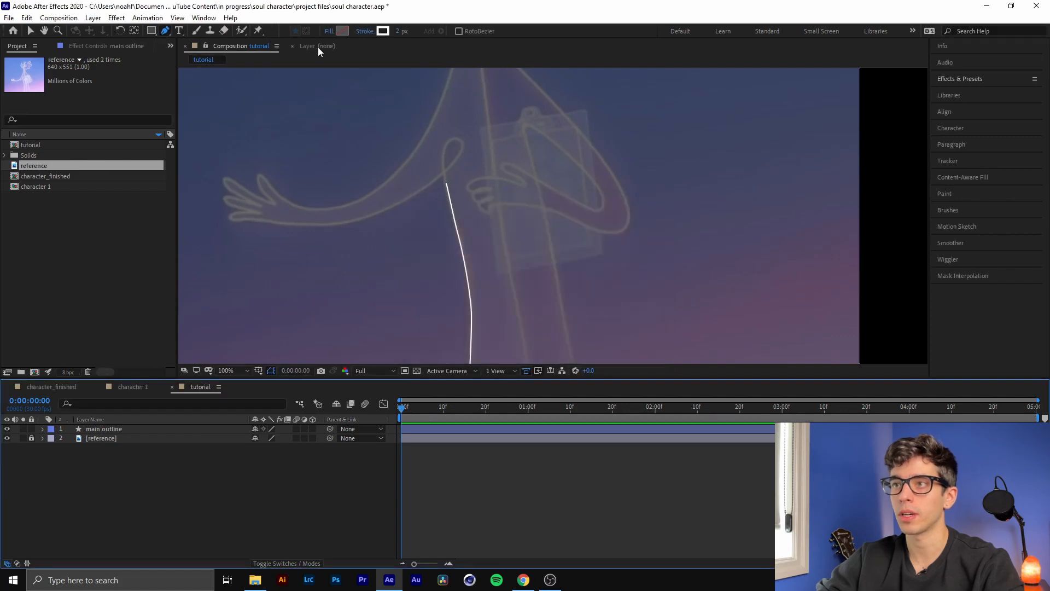
{"action": "left_click", "coordinate": [329, 31]}
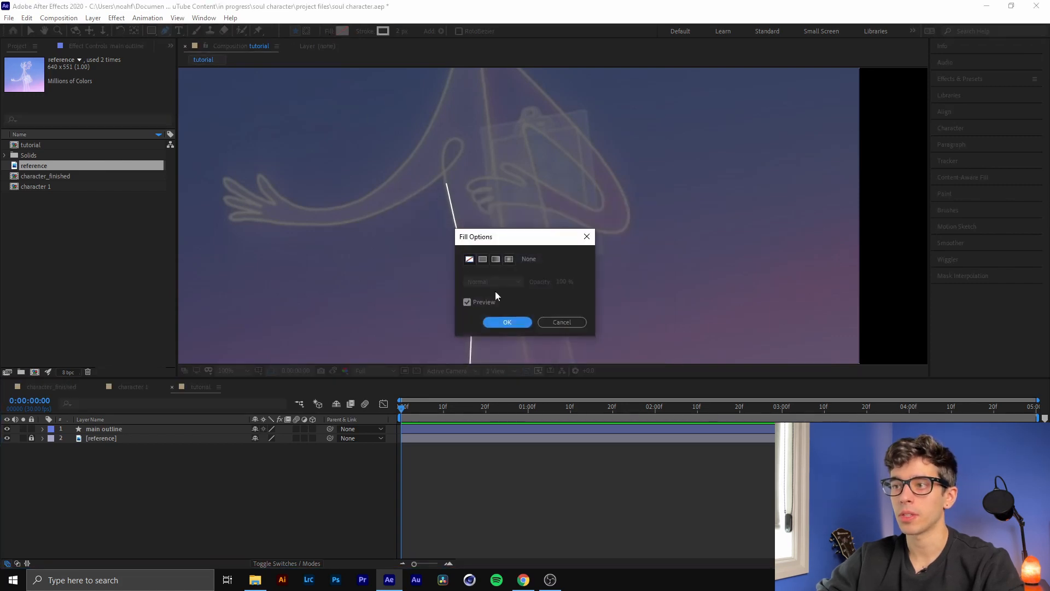
{"action": "left_click", "coordinate": [561, 323]}
{"action": "left_click_drag", "start_coordinate": [444, 146], "coordinate": [458, 164]}
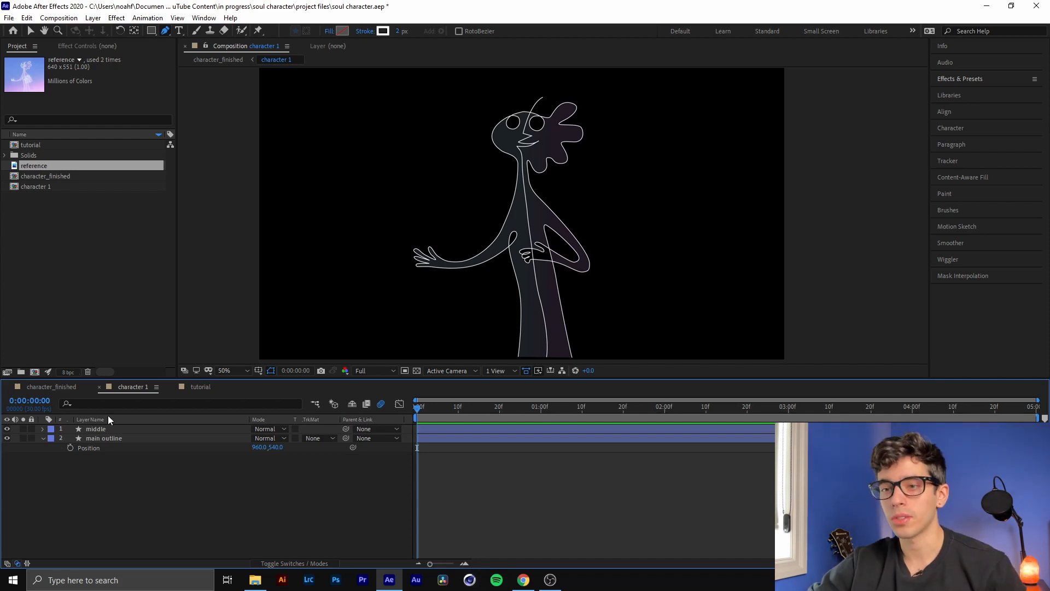
Compare the paths of the middle and main outline layers in the finished character 1 composition
{"action": "left_click", "coordinate": [109, 431]}
{"action": "left_click", "coordinate": [110, 431]}
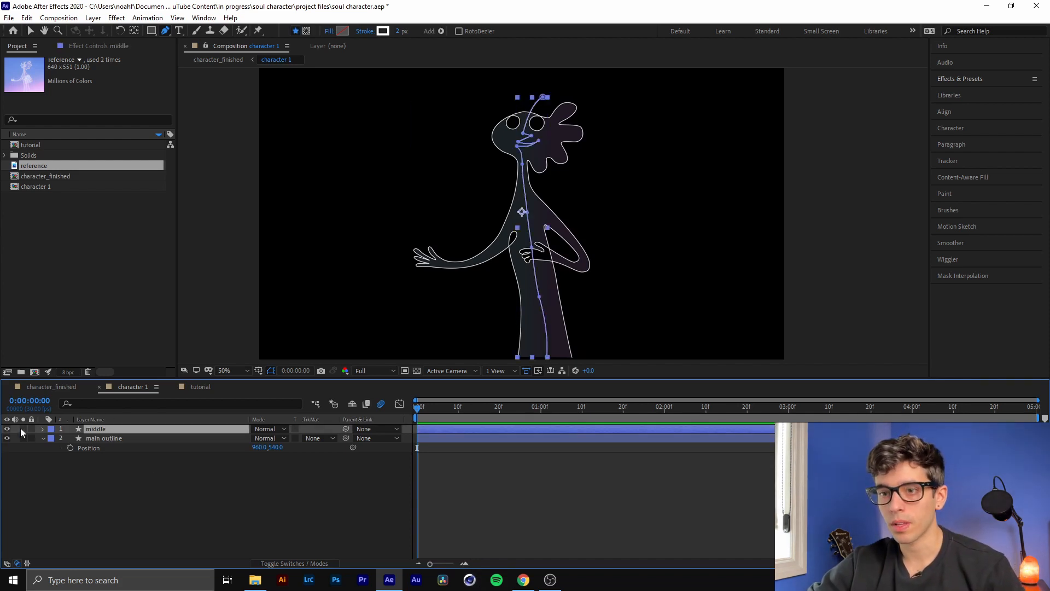
{"action": "left_click", "coordinate": [93, 437]}
{"action": "left_click", "coordinate": [100, 429]}
{"action": "left_click", "coordinate": [94, 438]}
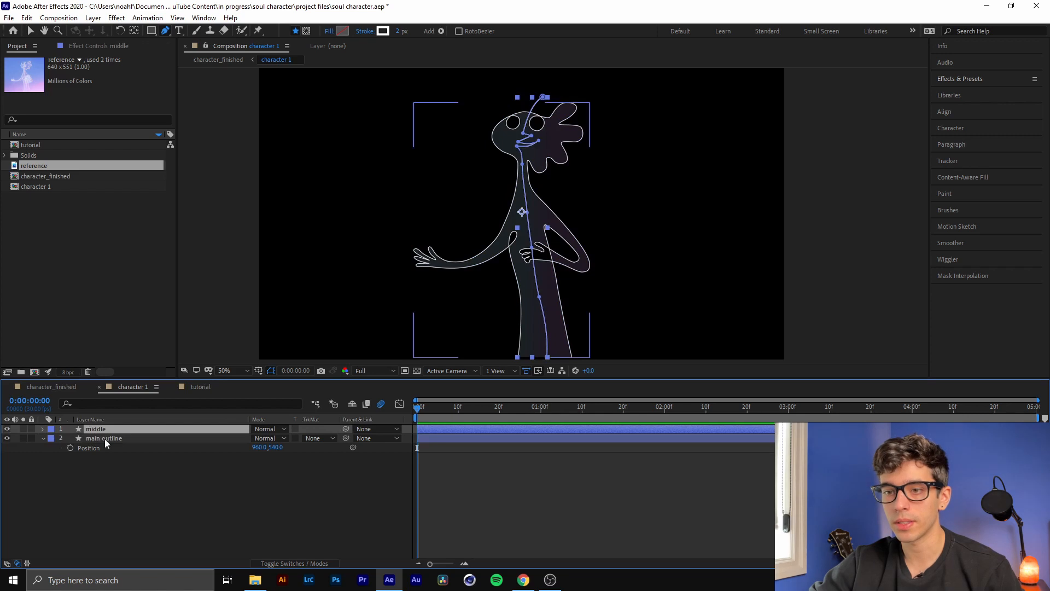
{"action": "left_click", "coordinate": [106, 429]}
{"action": "left_click", "coordinate": [79, 438]}
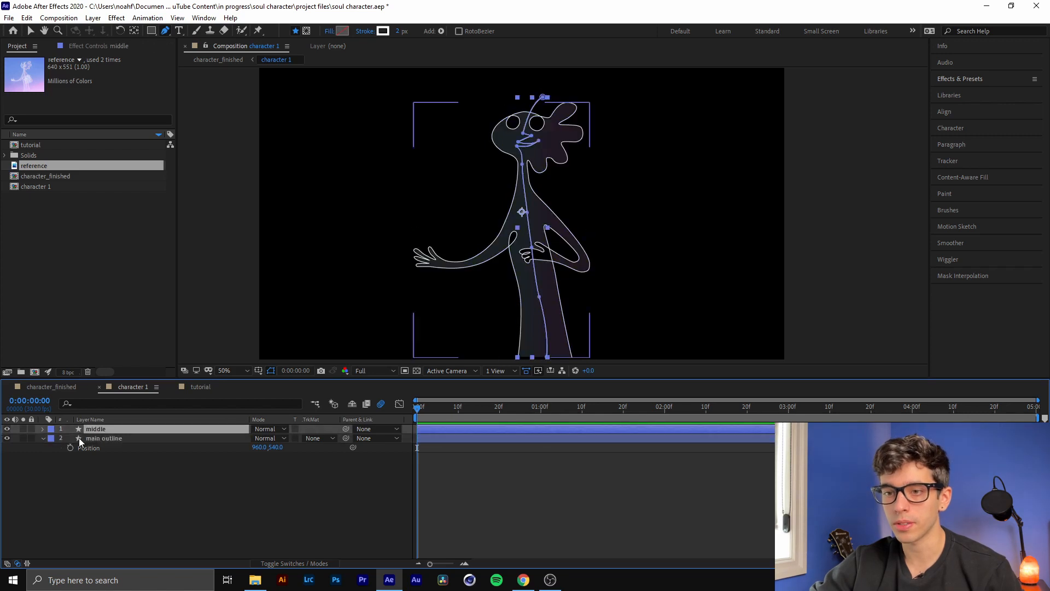
Collapse the main outline layer's properties, toggle its visibility off, and select the middle layer to inspect its path alone
{"action": "left_click", "coordinate": [43, 438]}
{"action": "left_click", "coordinate": [7, 438]}
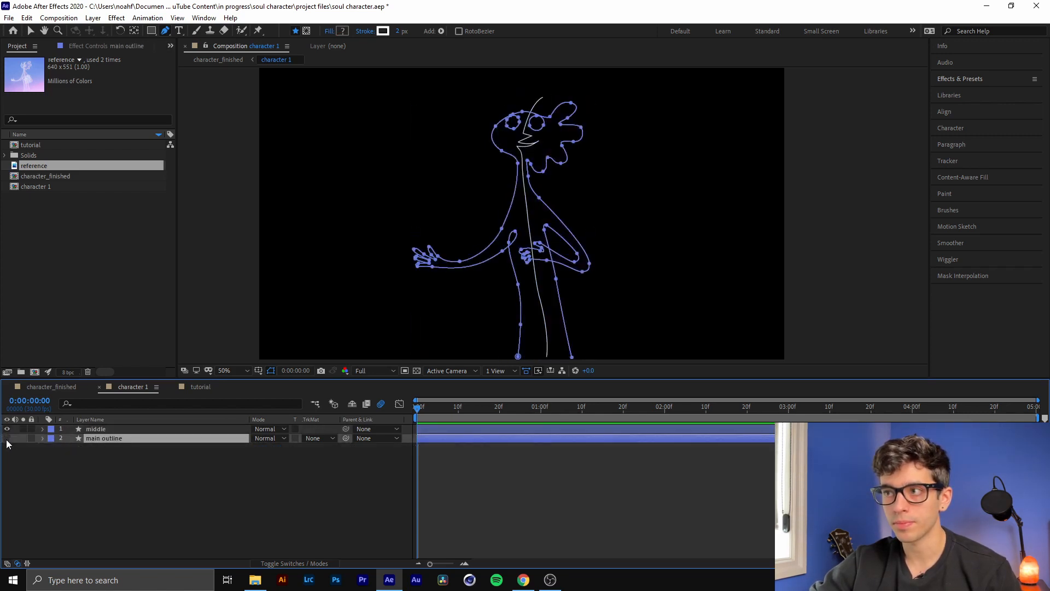
{"action": "left_click", "coordinate": [7, 438]}
{"action": "left_click", "coordinate": [7, 438]}
{"action": "left_click", "coordinate": [100, 430]}
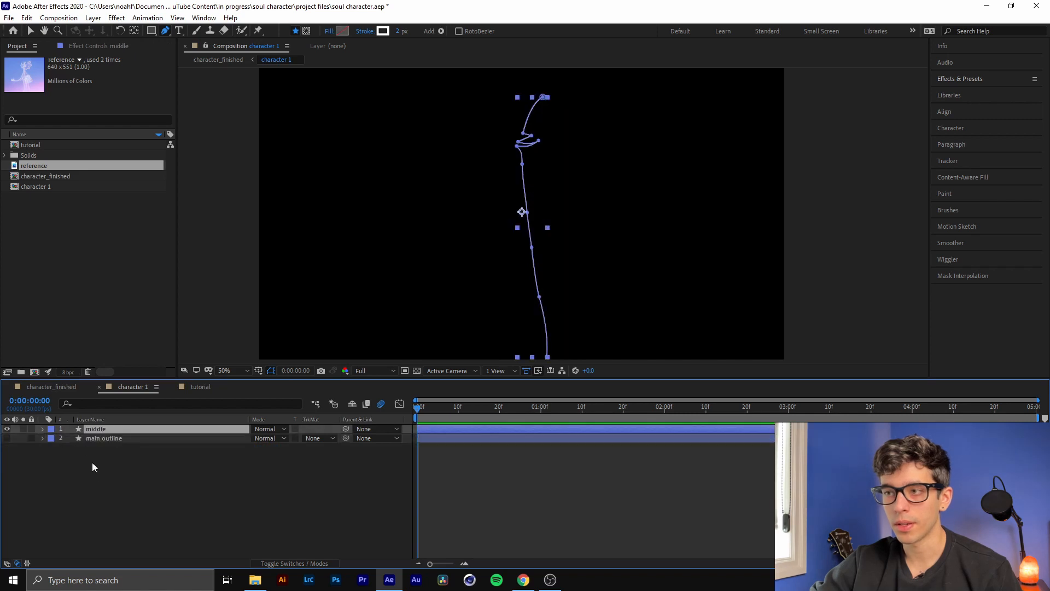
Toggle the middle layer's visibility off and back on, and make the main outline layer visible again
{"action": "left_click", "coordinate": [7, 429]}
{"action": "left_click", "coordinate": [125, 477]}
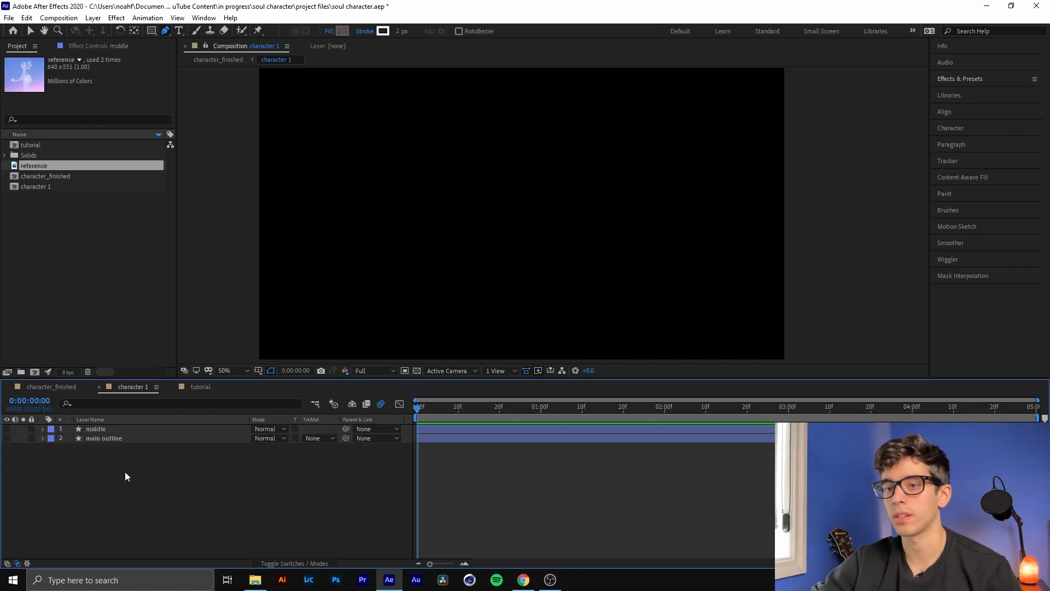
{"action": "left_click", "coordinate": [101, 431]}
{"action": "left_click", "coordinate": [7, 429]}
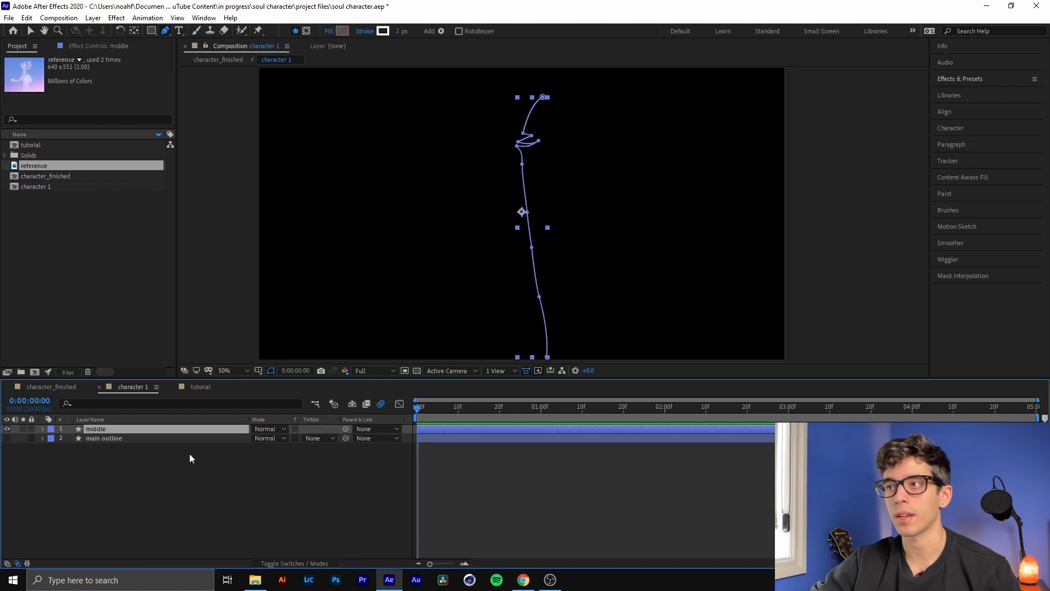
{"action": "left_click", "coordinate": [7, 438]}
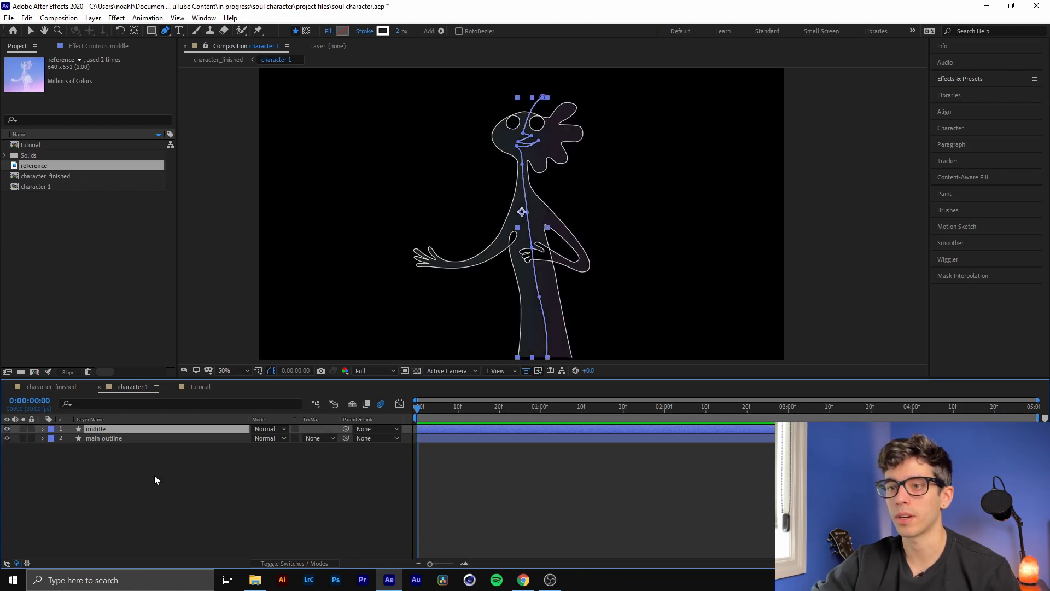
Select the main outline layer and expand its contents down to the components of Shape 1
{"action": "left_click", "coordinate": [106, 438]}
{"action": "left_click", "coordinate": [138, 430]}
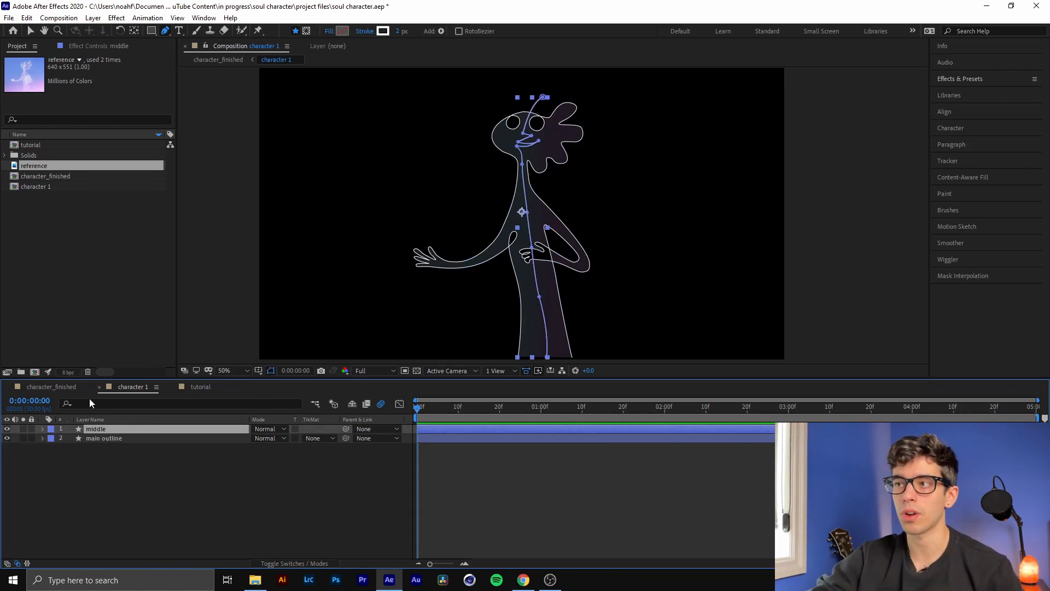
{"action": "left_click", "coordinate": [100, 439]}
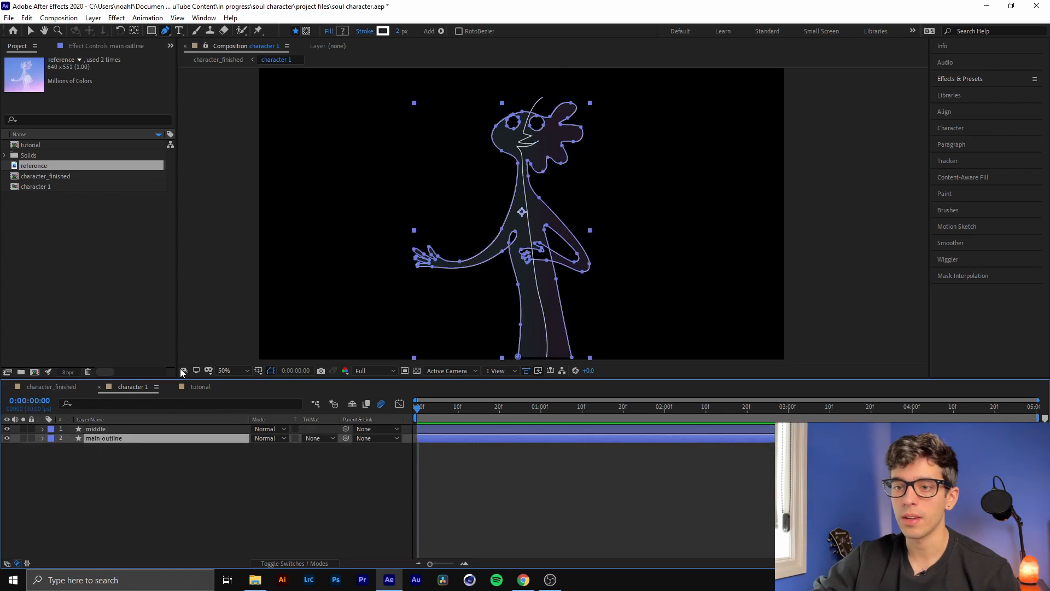
{"action": "left_click", "coordinate": [42, 438]}
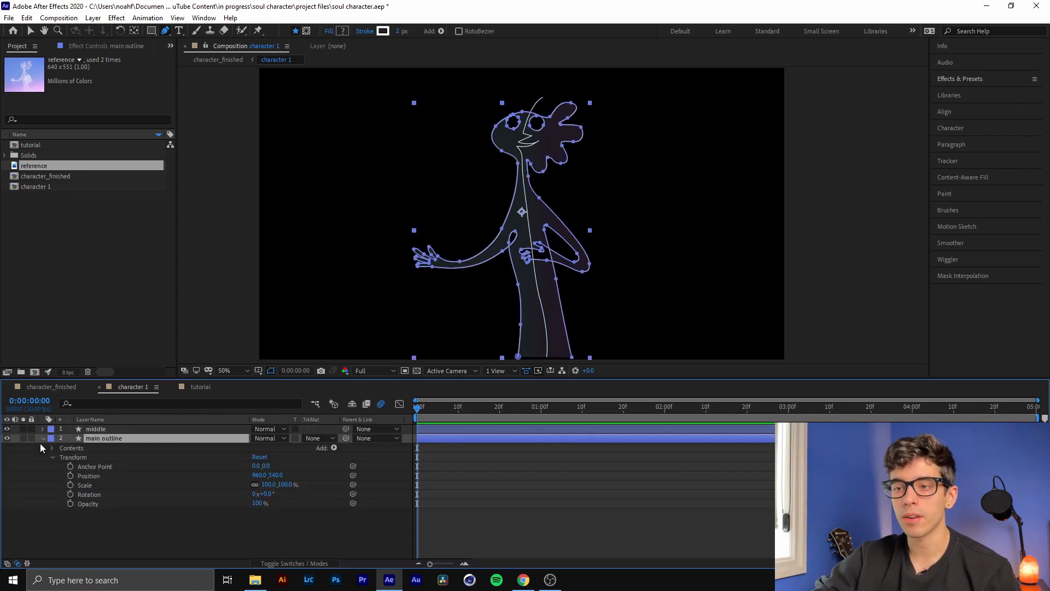
{"action": "left_click", "coordinate": [53, 457]}
{"action": "left_click", "coordinate": [52, 449]}
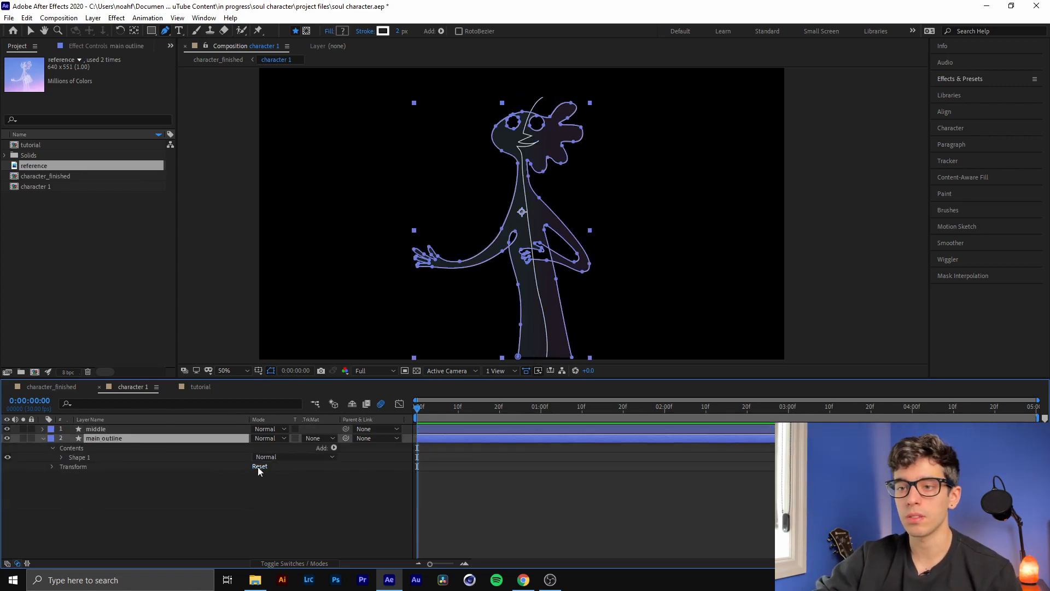
{"action": "left_click", "coordinate": [61, 457]}
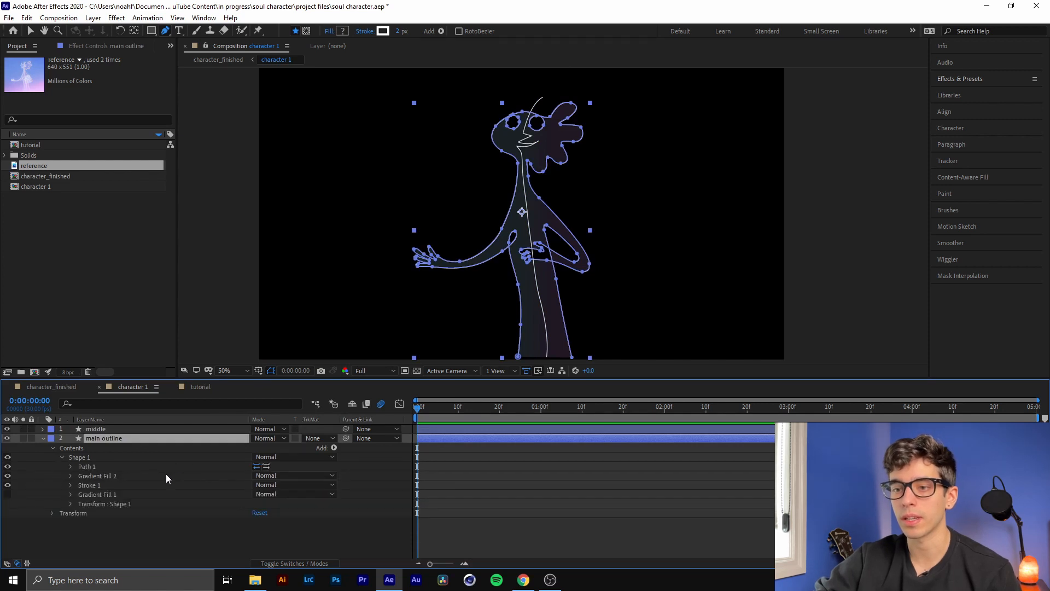
Hide Gradient Fill 2 in the main outline's Shape 1, add a new gradient fill, and expand its properties
{"action": "left_click", "coordinate": [115, 475]}
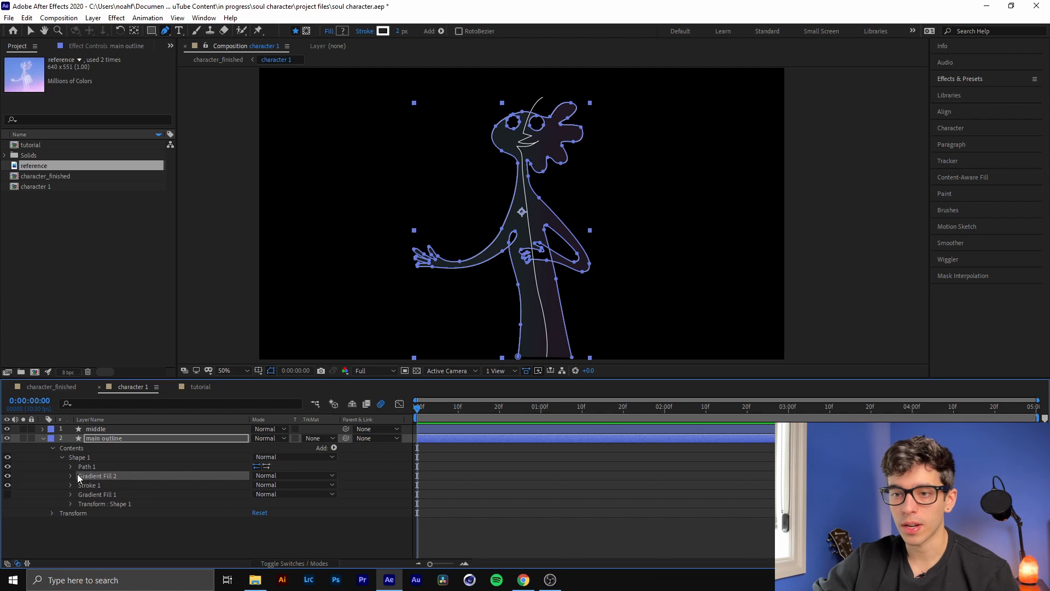
{"action": "left_click", "coordinate": [8, 476]}
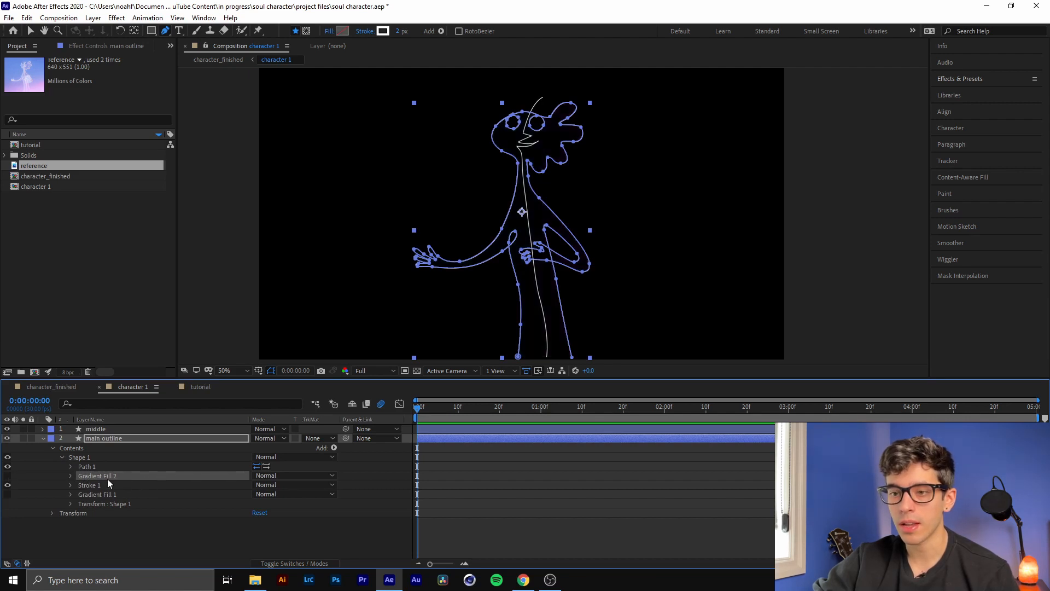
{"action": "left_click", "coordinate": [334, 448]}
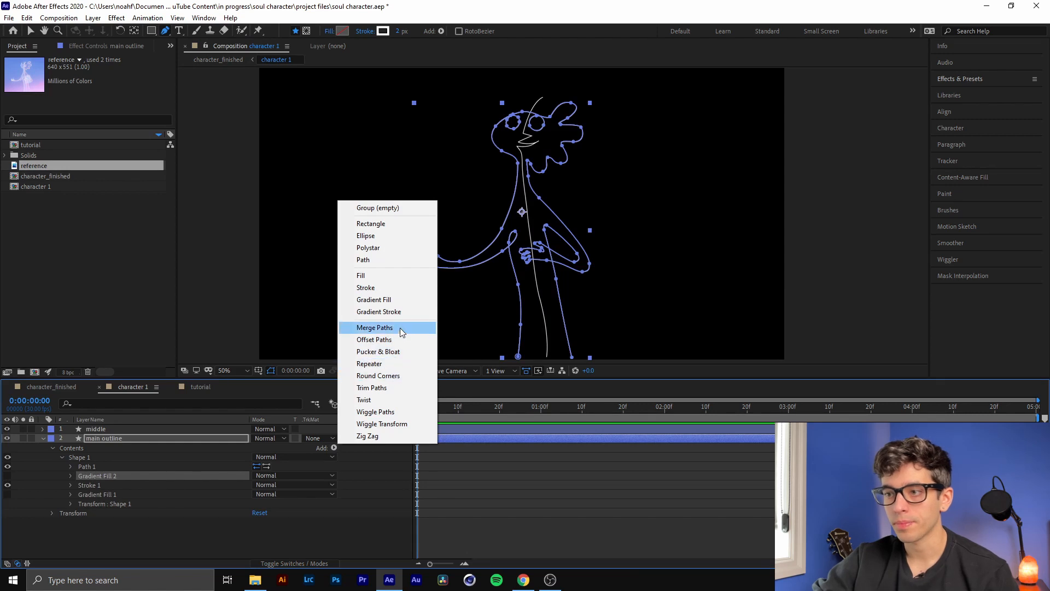
{"action": "left_click", "coordinate": [373, 299]}
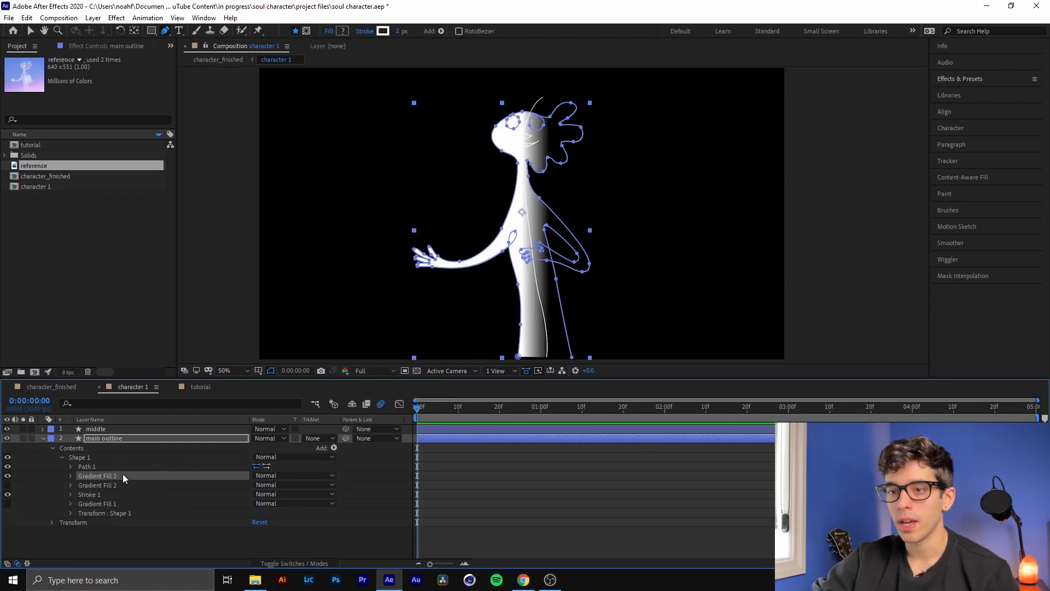
{"action": "left_click", "coordinate": [70, 476]}
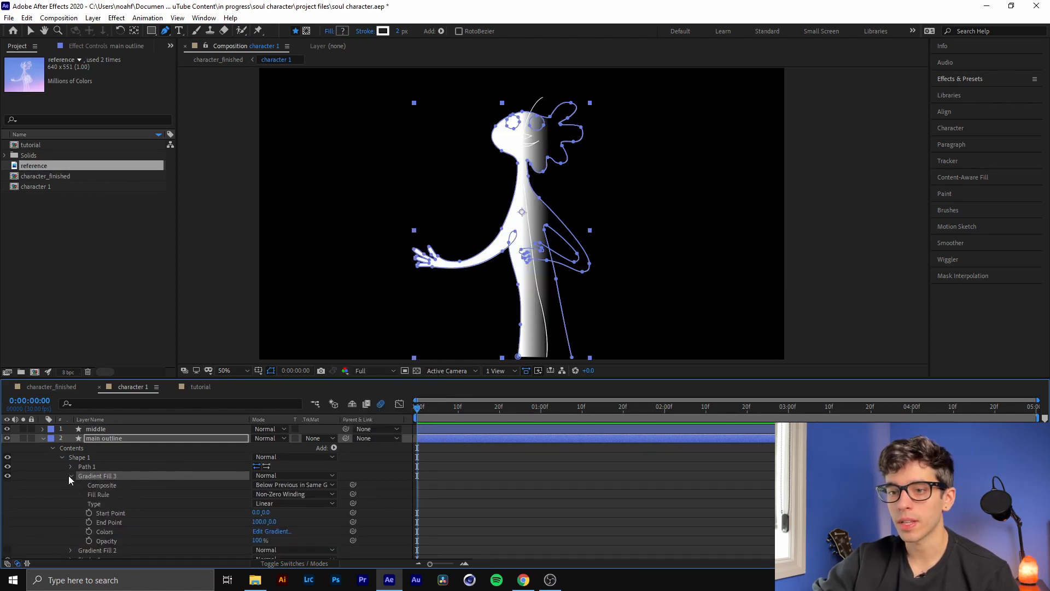
{"action": "scroll", "coordinate": [126, 478], "scroll_direction": "down", "scroll_amount": 1}
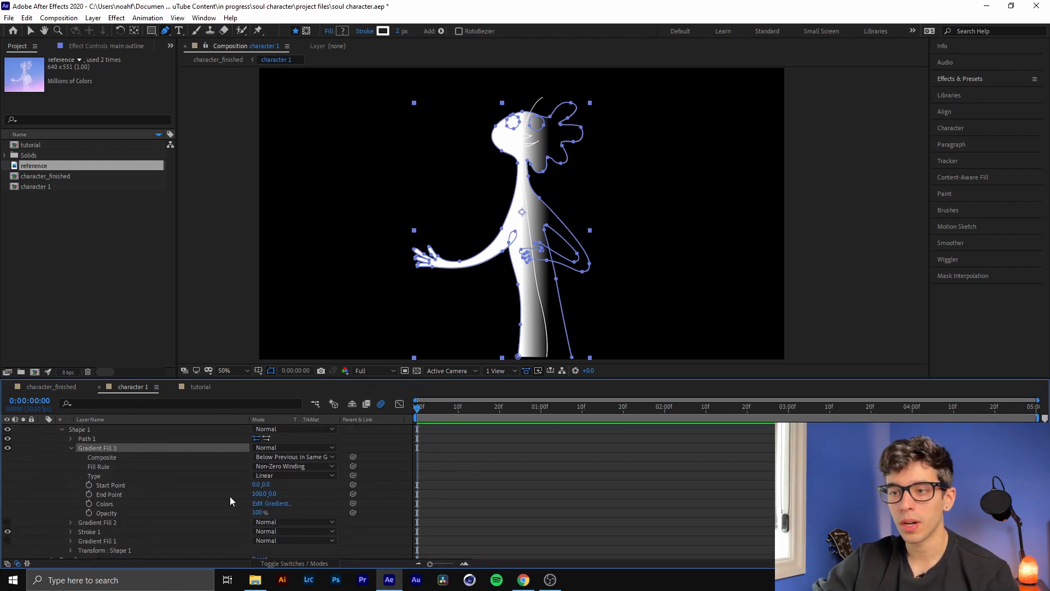
Set the new gradient's start color to 6689E0 and end color to F2C5FF by sampling the reference image
{"action": "left_click", "coordinate": [105, 502]}
{"action": "left_click", "coordinate": [276, 503]}
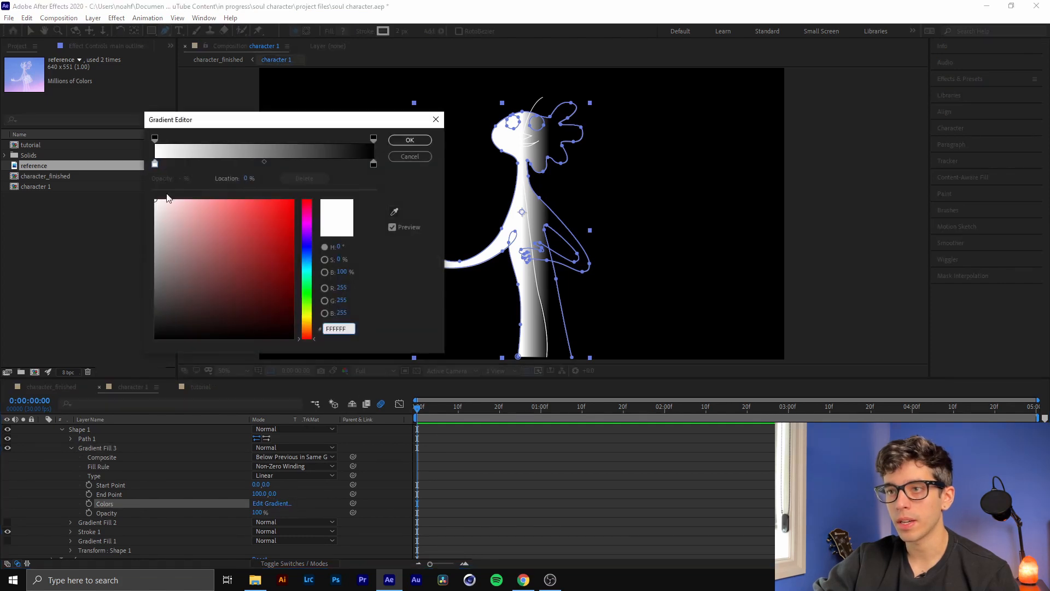
{"action": "left_click", "coordinate": [155, 164]}
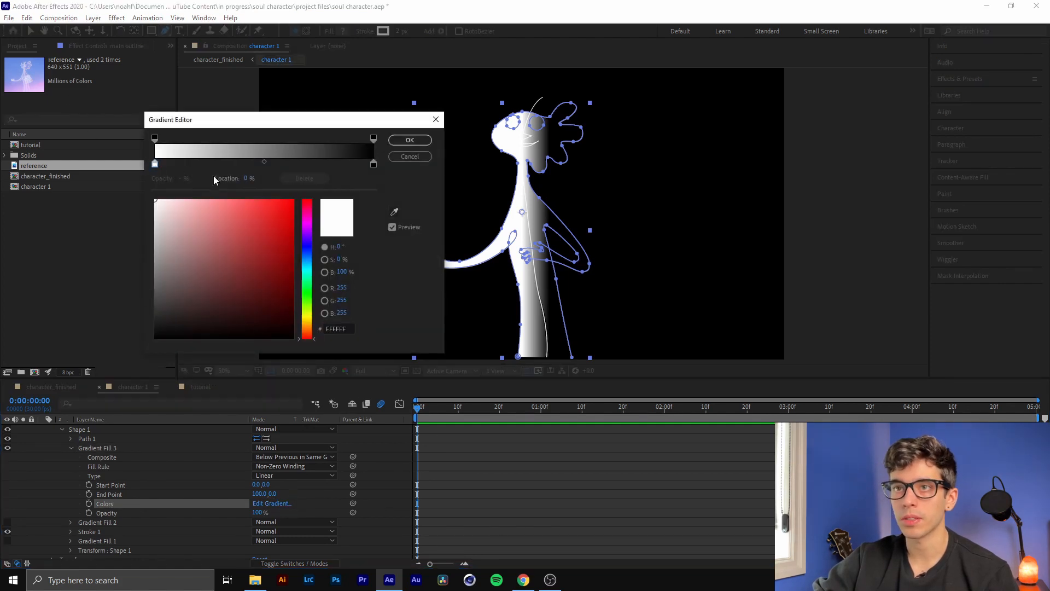
{"action": "left_click", "coordinate": [394, 210]}
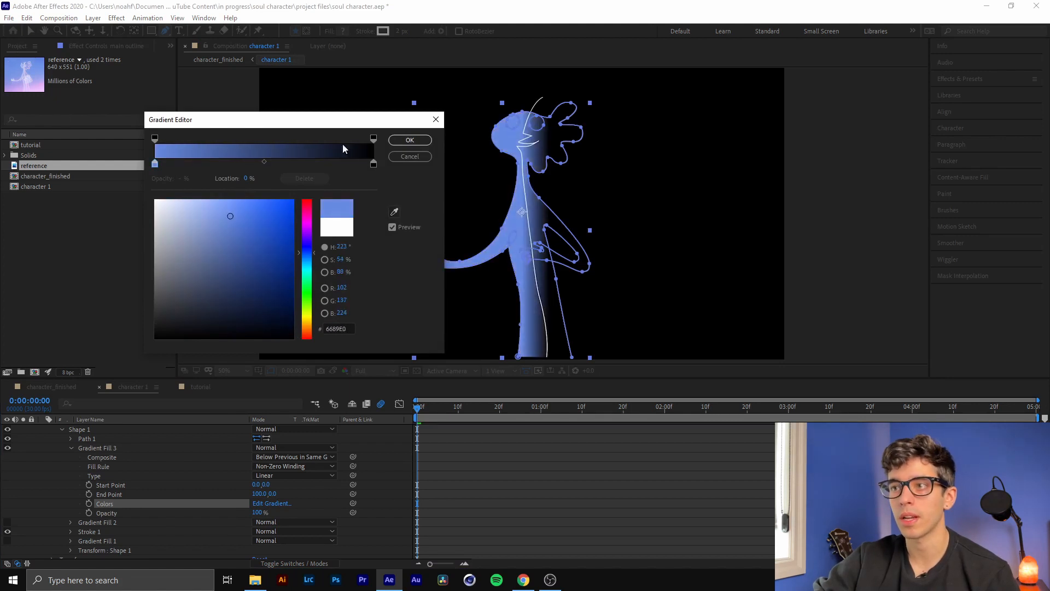
{"action": "left_click", "coordinate": [374, 164]}
{"action": "left_click", "coordinate": [396, 212]}
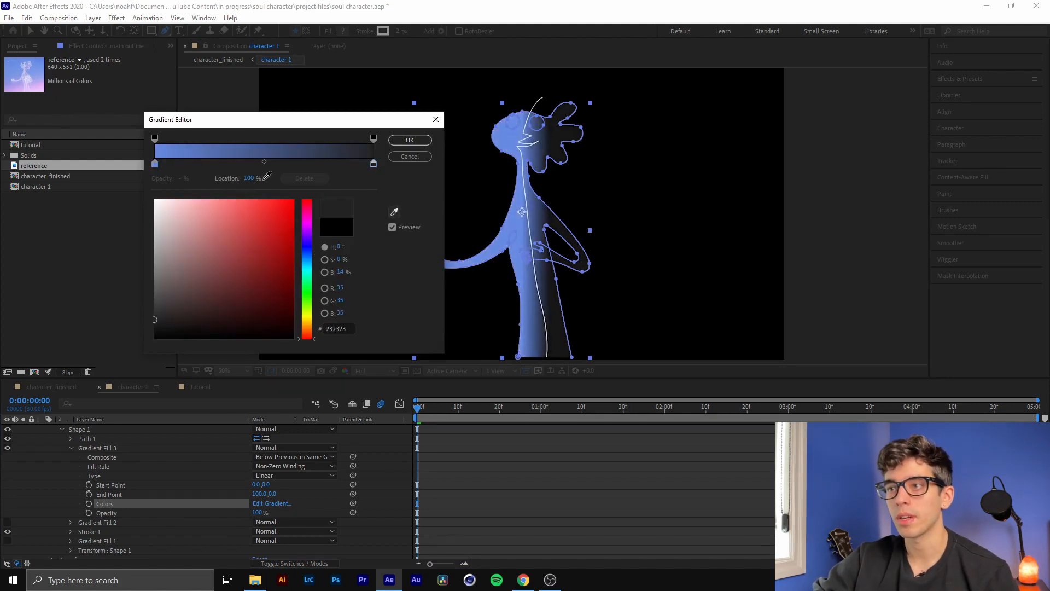
{"action": "left_click", "coordinate": [42, 89]}
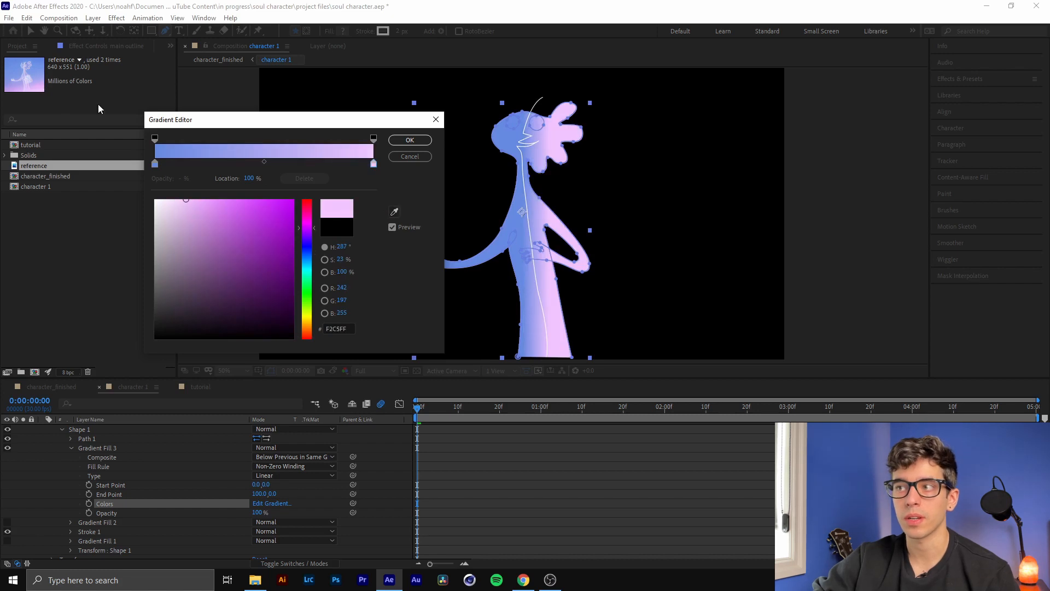
{"action": "left_click", "coordinate": [410, 140]}
Set the new gradient's start point to -256.0, 0.0, its end point to 238.0, 82.0, and its fill rule to Even-Odd
{"action": "left_click_drag", "start_coordinate": [272, 494], "coordinate": [102, 471]}
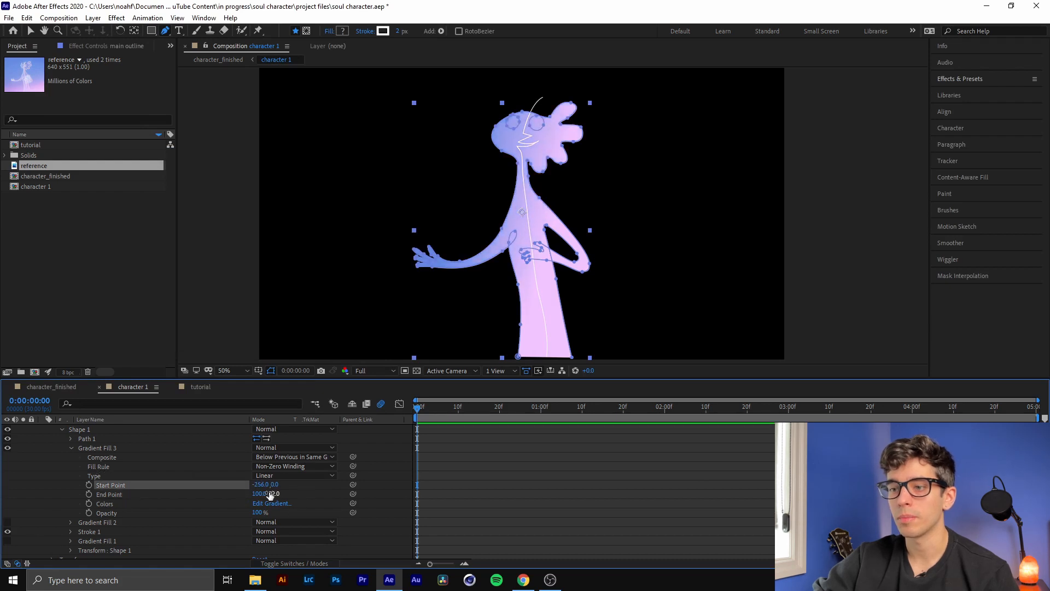
{"action": "left_click_drag", "start_coordinate": [270, 495], "coordinate": [338, 498]}
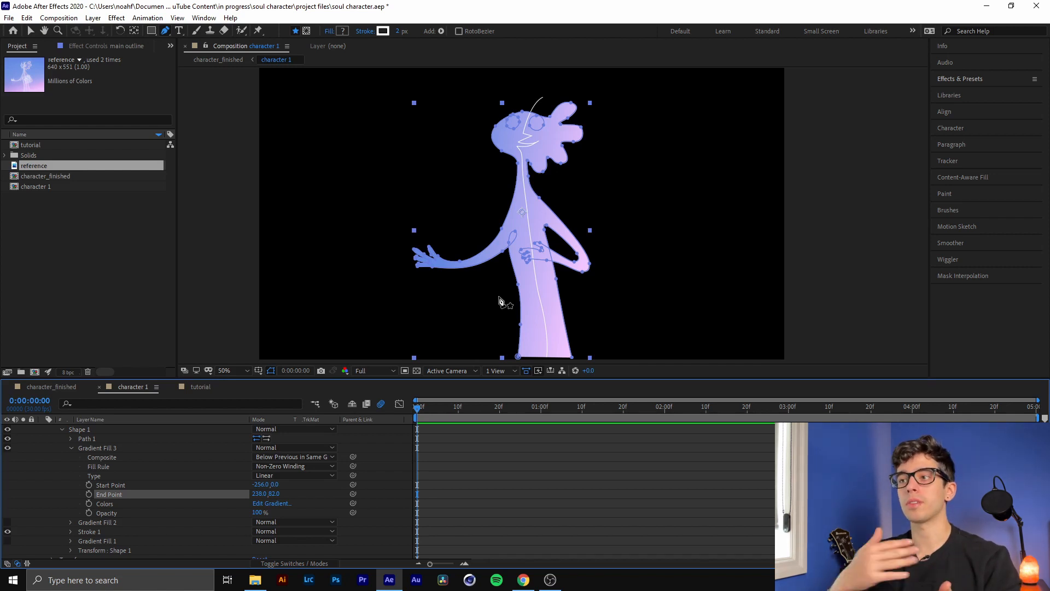
{"action": "left_click", "coordinate": [293, 466]}
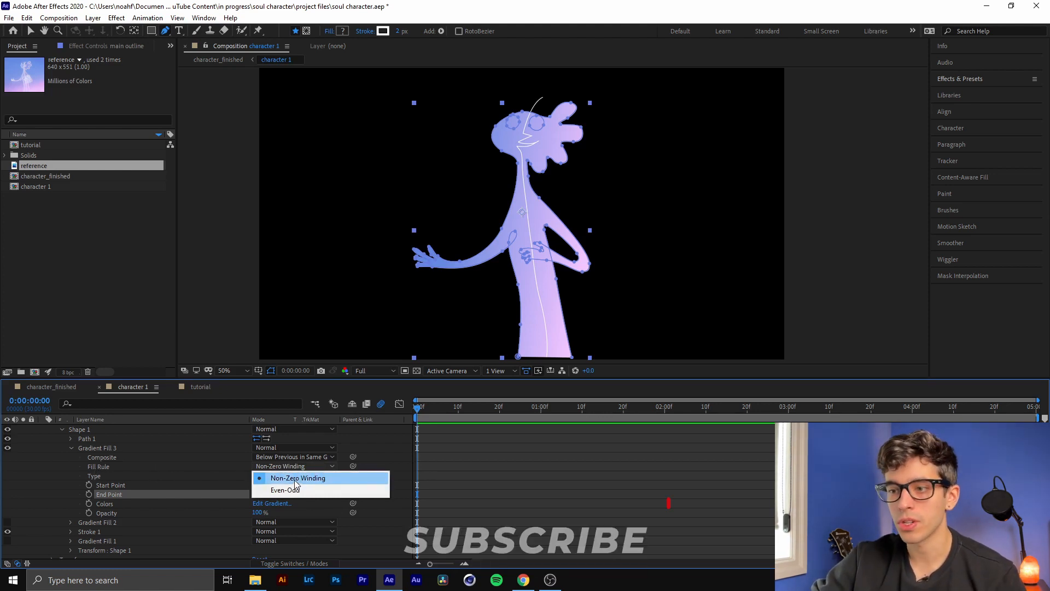
{"action": "left_click", "coordinate": [314, 490]}
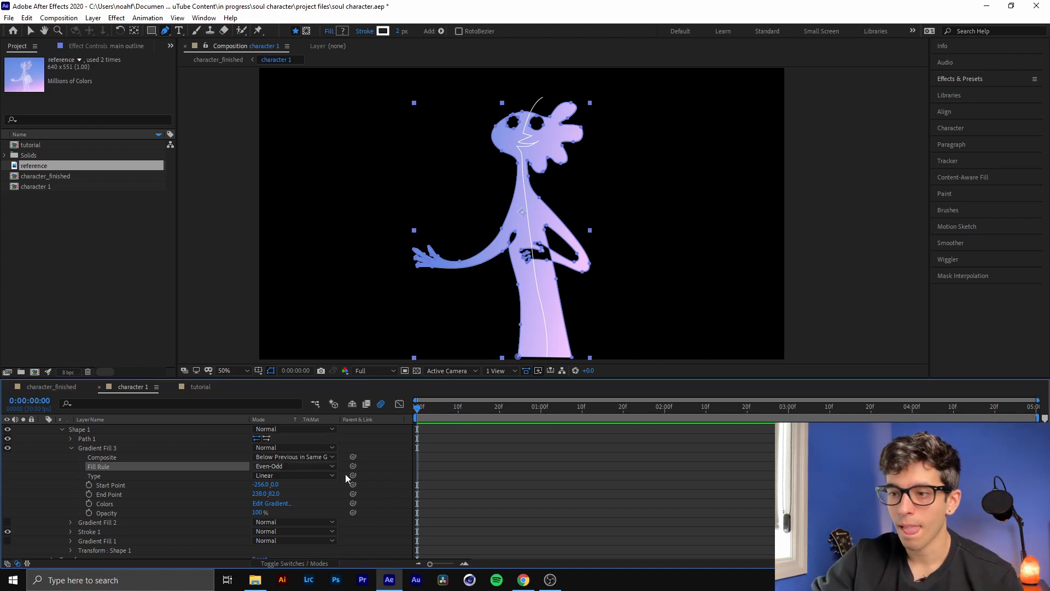
Delete the newly added gradient fill and make Gradient Fill 2 visible again
{"action": "left_click", "coordinate": [99, 448]}
{"action": "key", "text": "Delete"}
{"action": "left_click", "coordinate": [7, 475]}
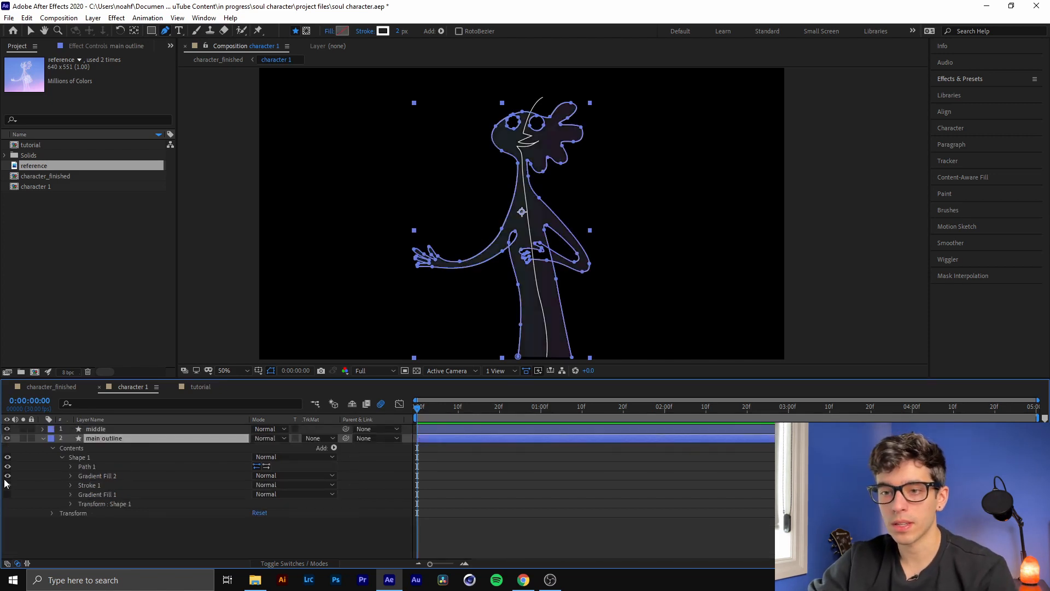
Expand Gradient Fill 2 and examine its opacity and the available blend modes without changing them
{"action": "left_click", "coordinate": [101, 483]}
{"action": "left_click", "coordinate": [99, 476]}
{"action": "left_click", "coordinate": [70, 475]}
{"action": "scroll", "coordinate": [159, 484], "scroll_direction": "down", "scroll_amount": 1}
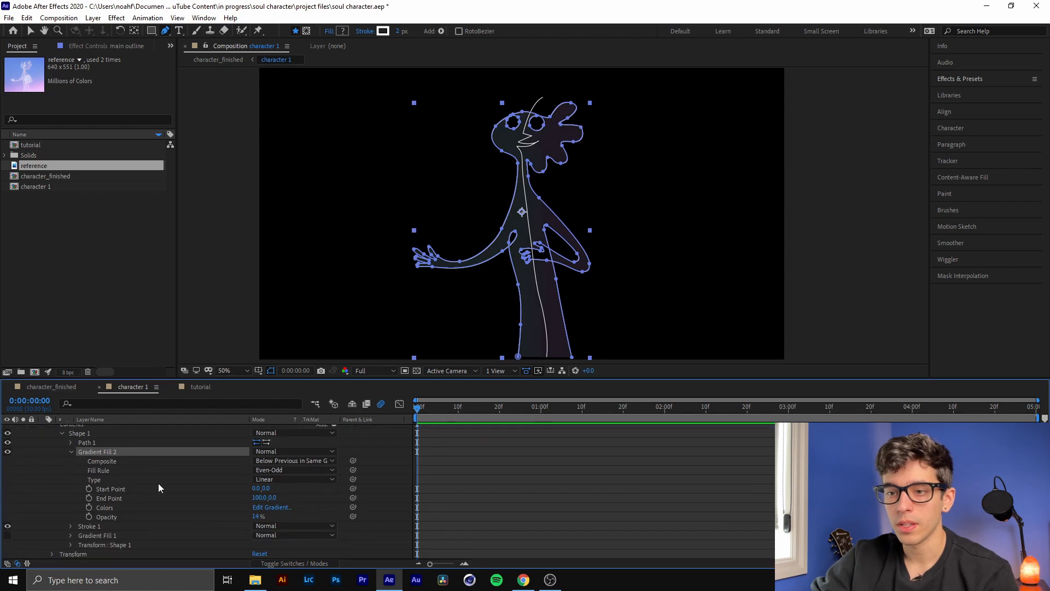
{"action": "left_click", "coordinate": [160, 517]}
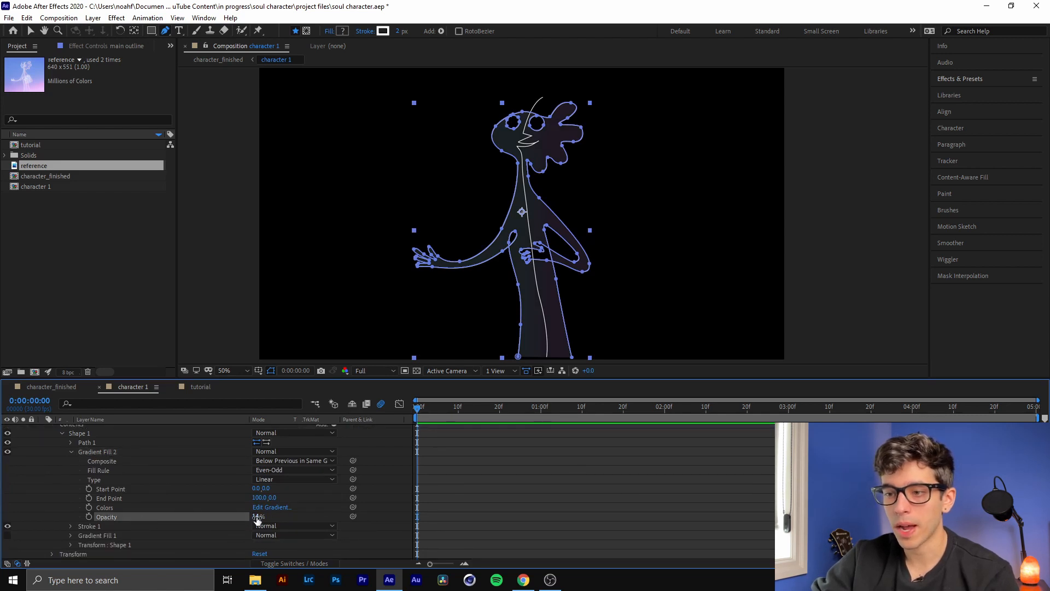
{"action": "left_click_drag", "start_coordinate": [257, 520], "coordinate": [259, 520]}
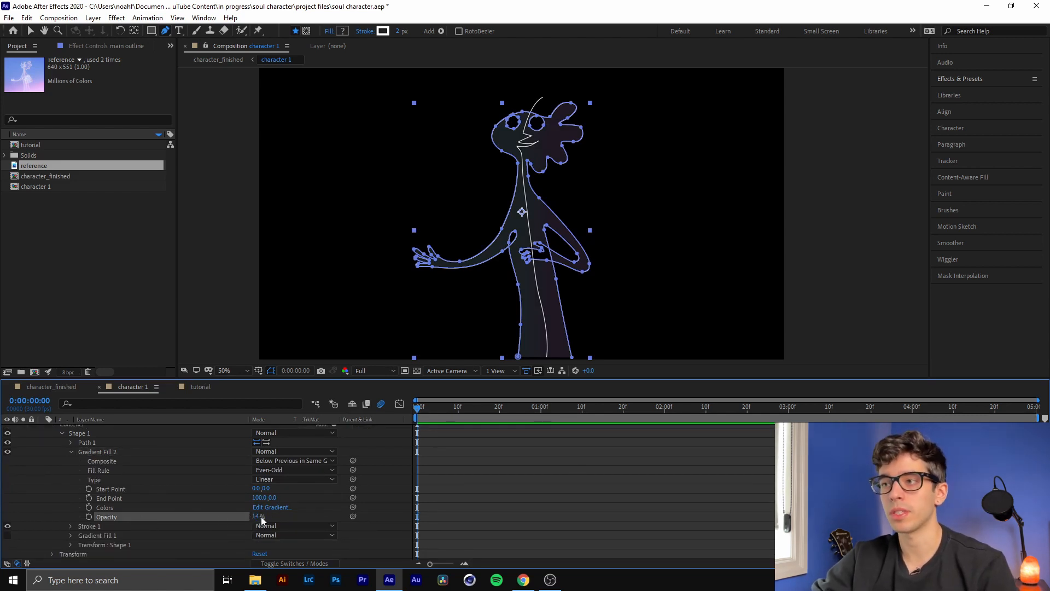
{"action": "left_click", "coordinate": [266, 452]}
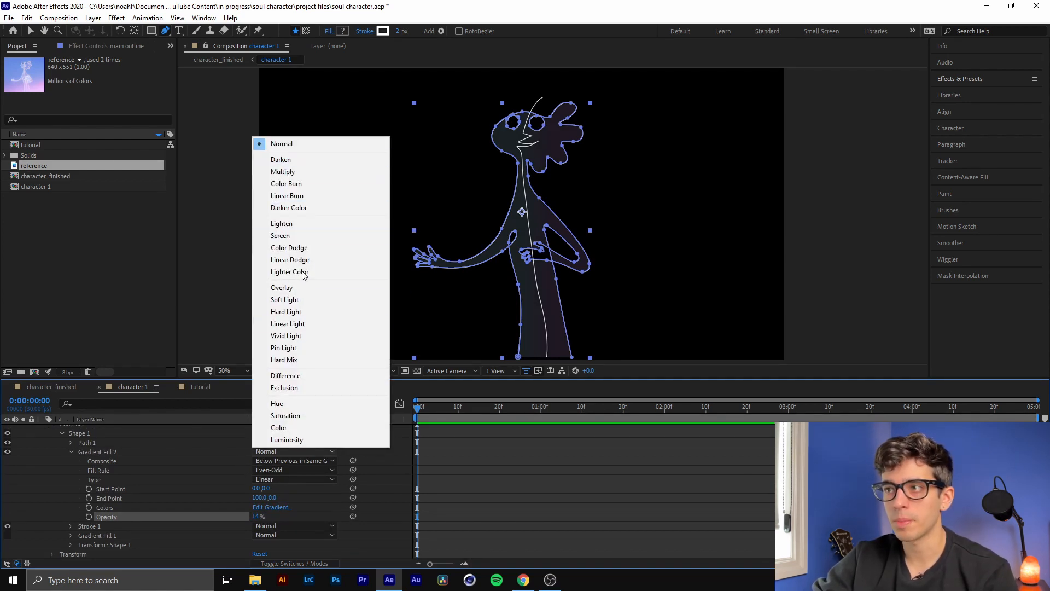
{"action": "left_click", "coordinate": [321, 498]}
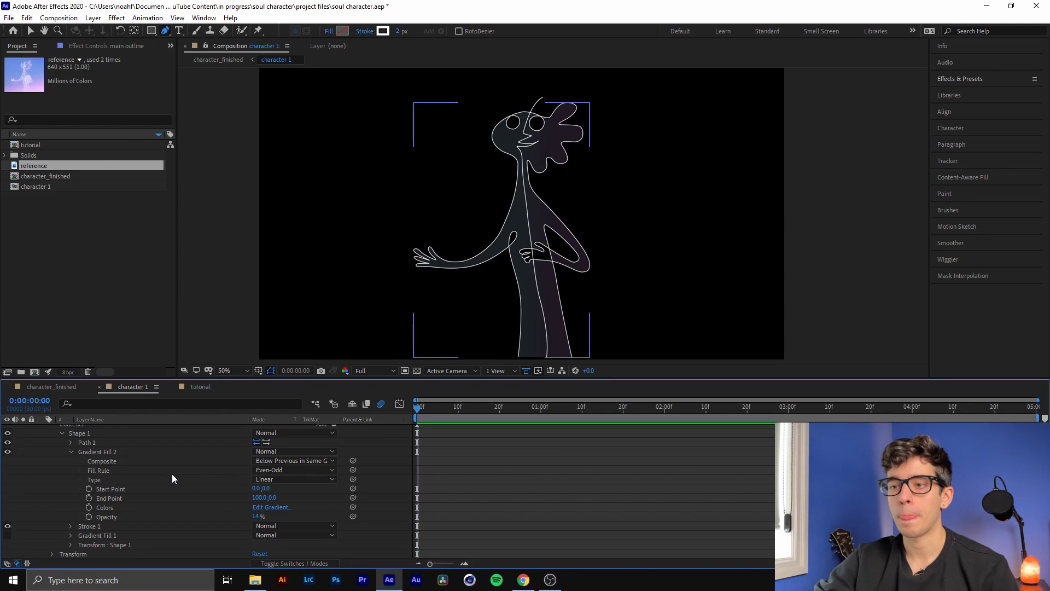
Collapse Gradient Fill 2 and inspect the color, width and cap properties of the main outline's Stroke 1
{"action": "scroll", "coordinate": [201, 465], "scroll_direction": "up", "scroll_amount": 2}
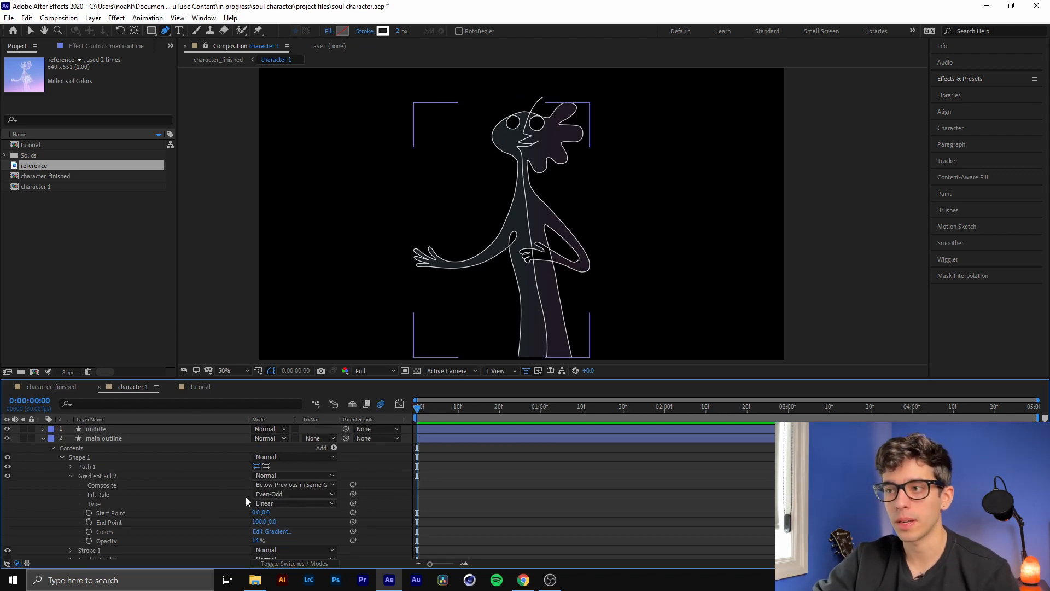
{"action": "left_click", "coordinate": [73, 477]}
{"action": "left_click", "coordinate": [97, 475]}
{"action": "left_click", "coordinate": [103, 487]}
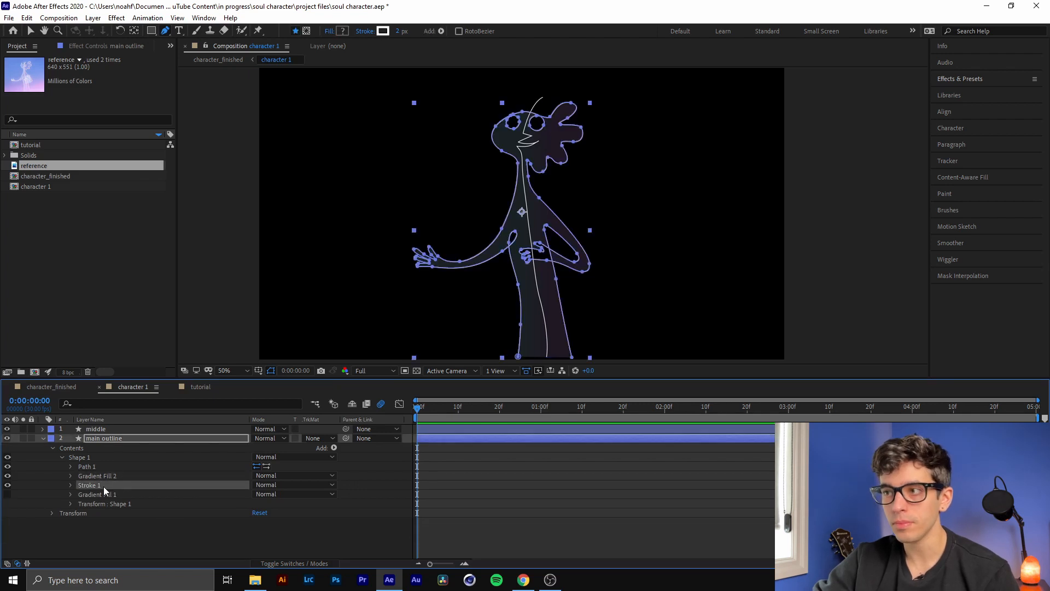
{"action": "left_click", "coordinate": [70, 485]}
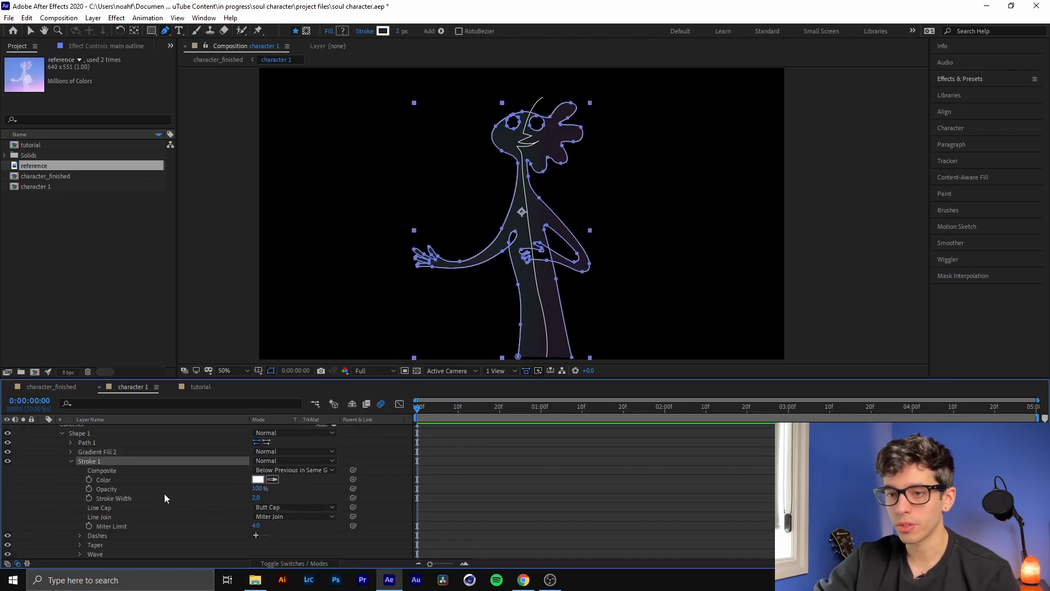
{"action": "left_click", "coordinate": [70, 461]}
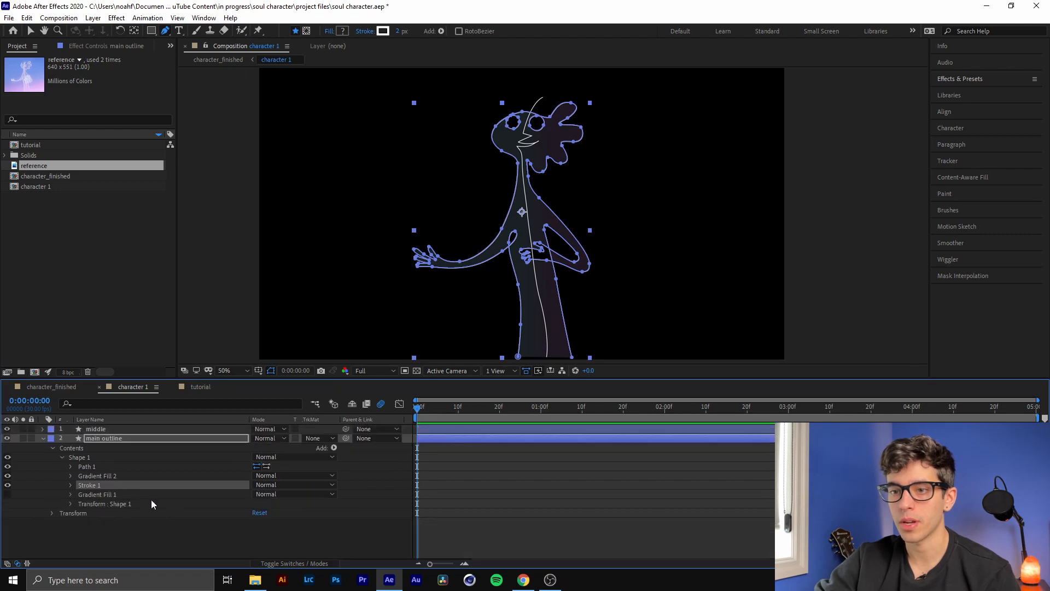
Collapse the main outline layer and select the middle and main outline layers alternately to compare their paths
{"action": "left_click", "coordinate": [43, 439]}
{"action": "left_click", "coordinate": [123, 428]}
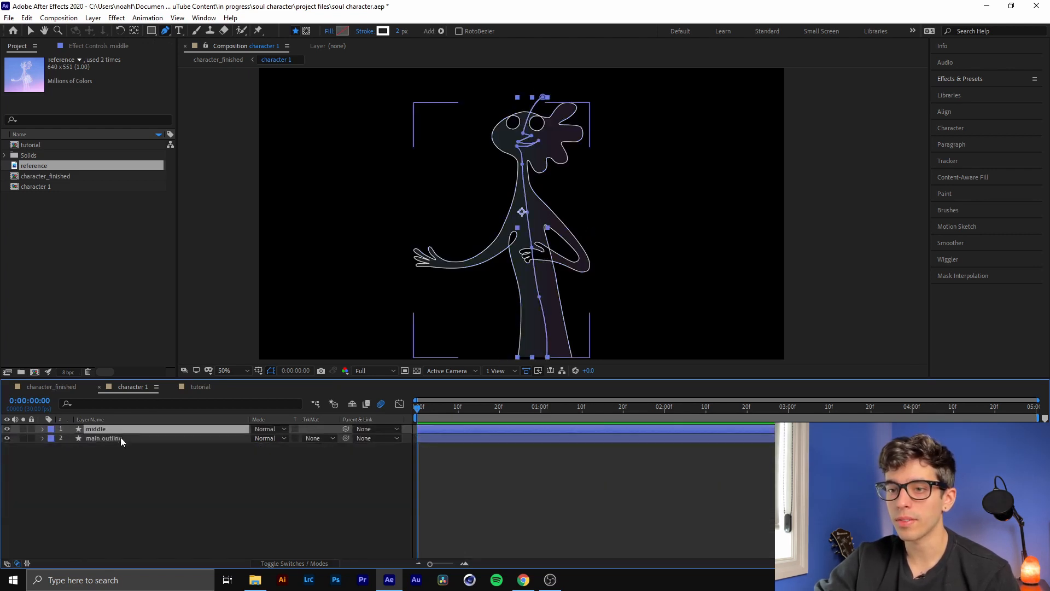
{"action": "left_click", "coordinate": [121, 438]}
{"action": "left_click", "coordinate": [120, 429]}
{"action": "left_click", "coordinate": [118, 438]}
{"action": "left_click", "coordinate": [115, 430]}
{"action": "left_click", "coordinate": [114, 438]}
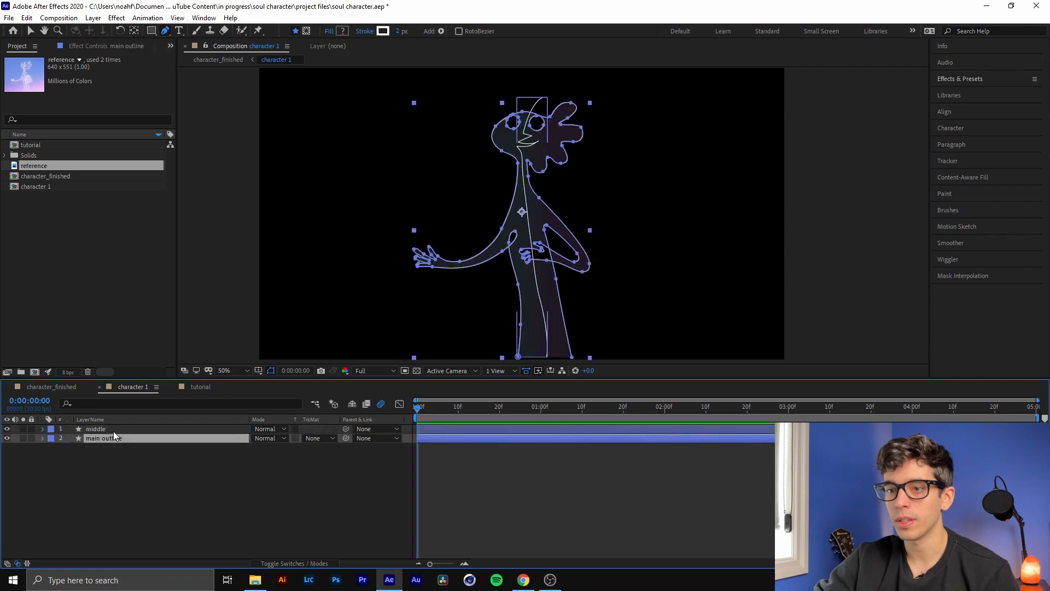
{"action": "left_click", "coordinate": [113, 429]}
{"action": "left_click", "coordinate": [123, 440], "text": "shift"}
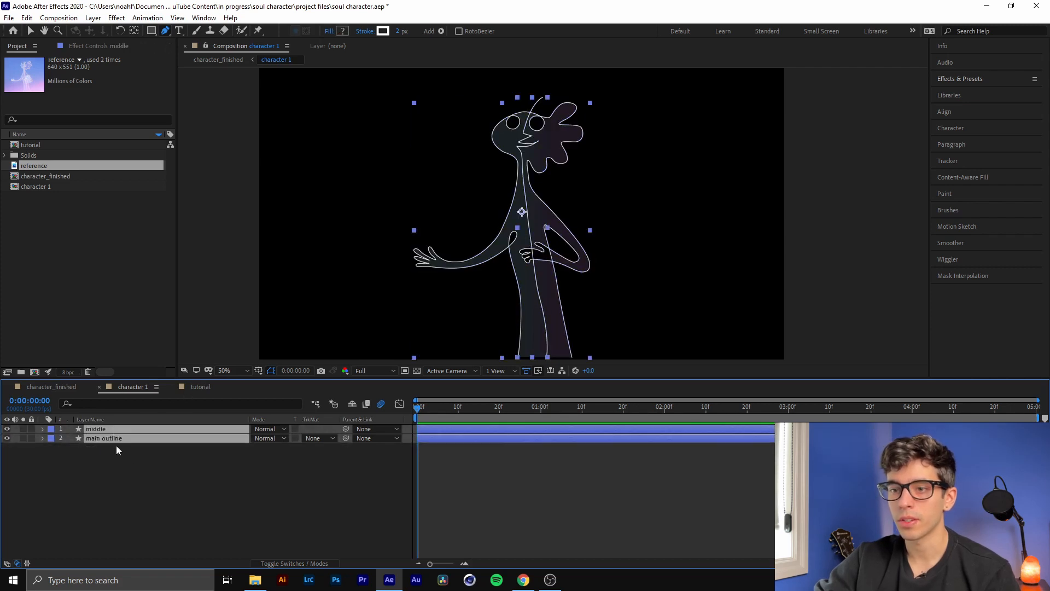
{"action": "right_click", "coordinate": [116, 428]}
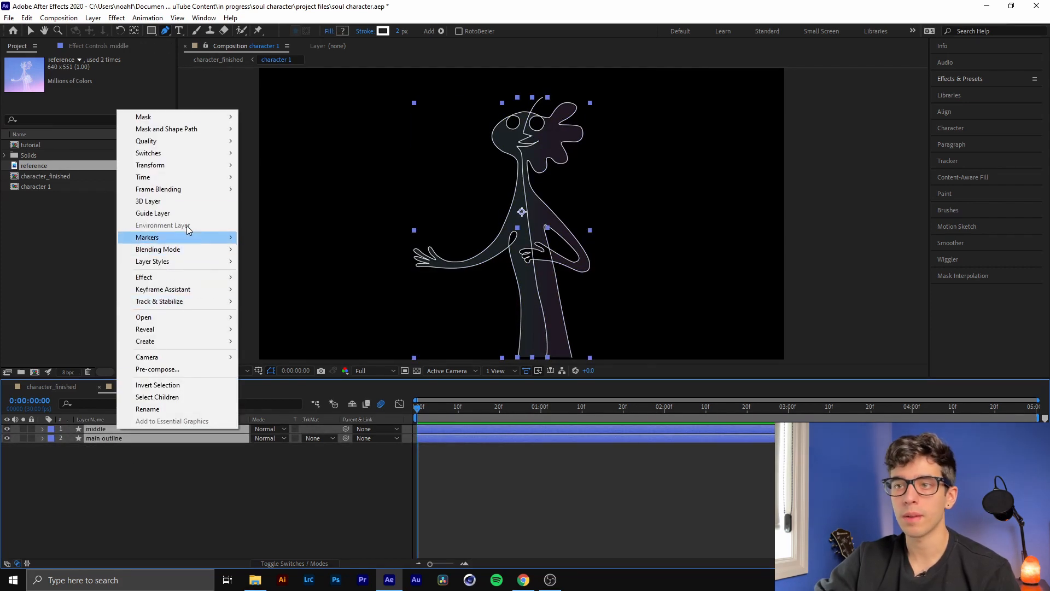
{"action": "left_click", "coordinate": [186, 368]}
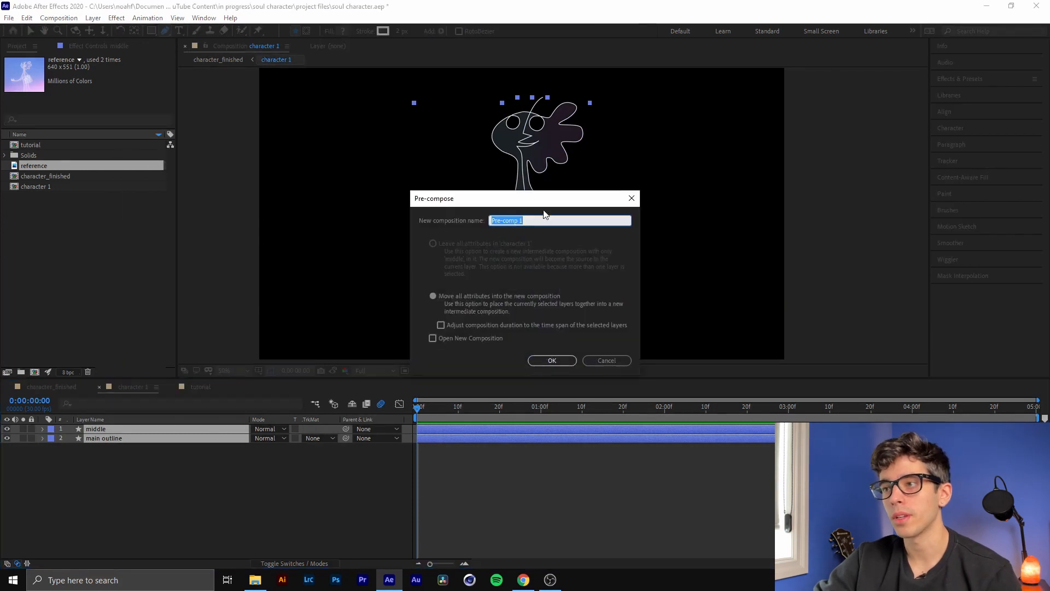
{"action": "left_click", "coordinate": [617, 359]}
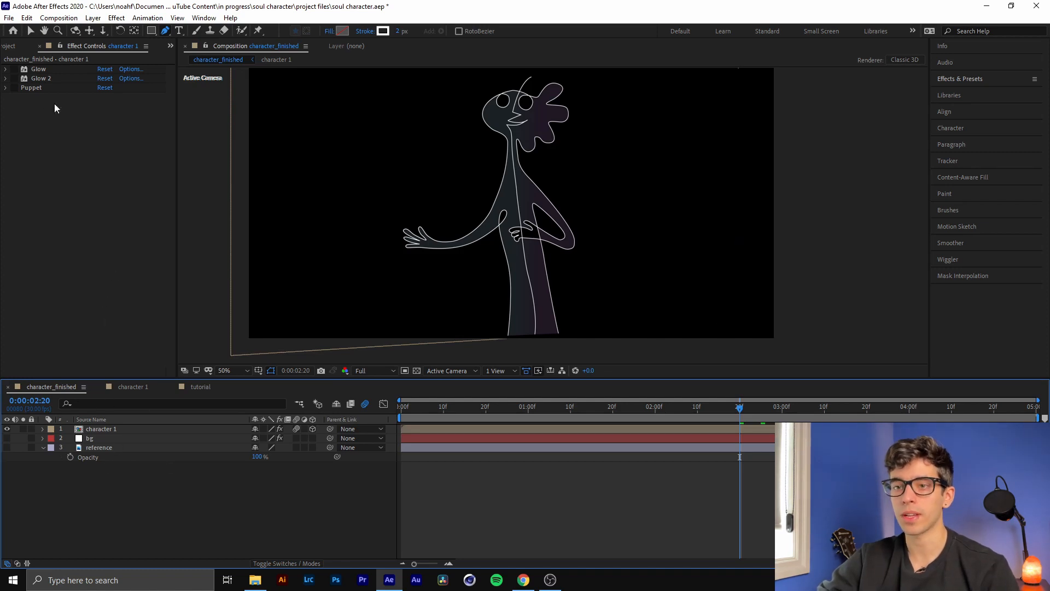
Turn on the first Glow effect of the character 1 layer in character_finished and inspect its settings
{"action": "left_click", "coordinate": [52, 67]}
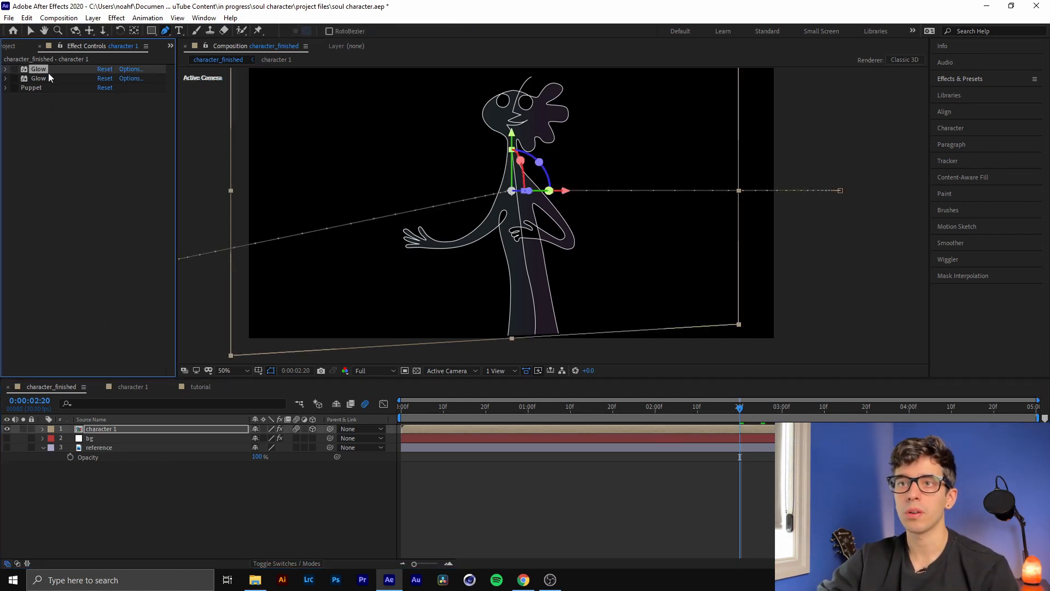
{"action": "left_click", "coordinate": [47, 77]}
{"action": "left_click", "coordinate": [38, 87]}
{"action": "left_click", "coordinate": [38, 68]}
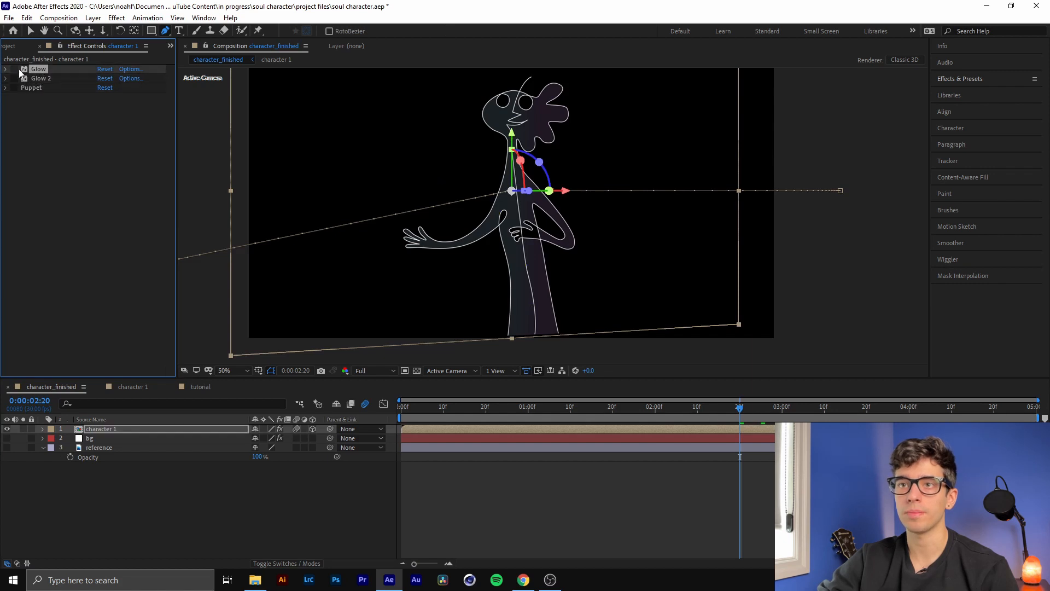
{"action": "left_click", "coordinate": [14, 69]}
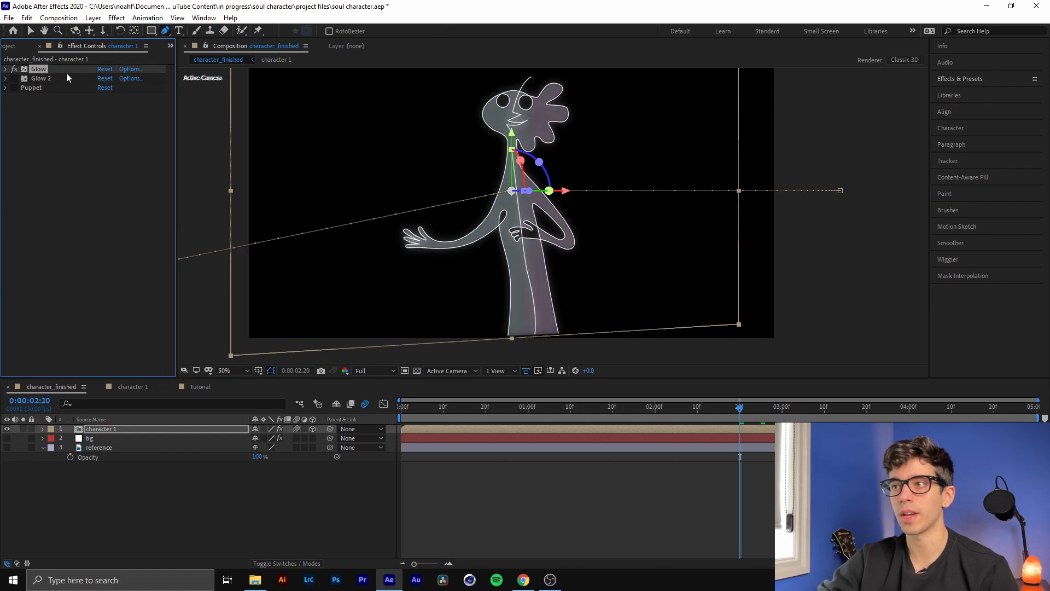
{"action": "left_click", "coordinate": [5, 70]}
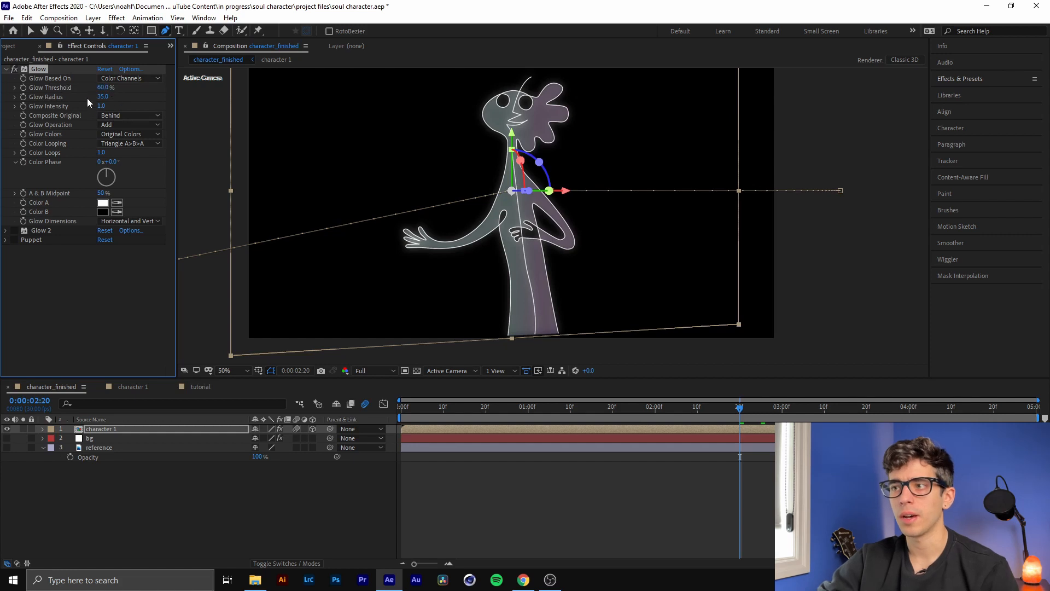
{"action": "left_click", "coordinate": [7, 69]}
Turn on the Glow 2 effect and inspect its settings, including the available Color Looping options
{"action": "left_click", "coordinate": [11, 79]}
{"action": "left_click", "coordinate": [14, 79]}
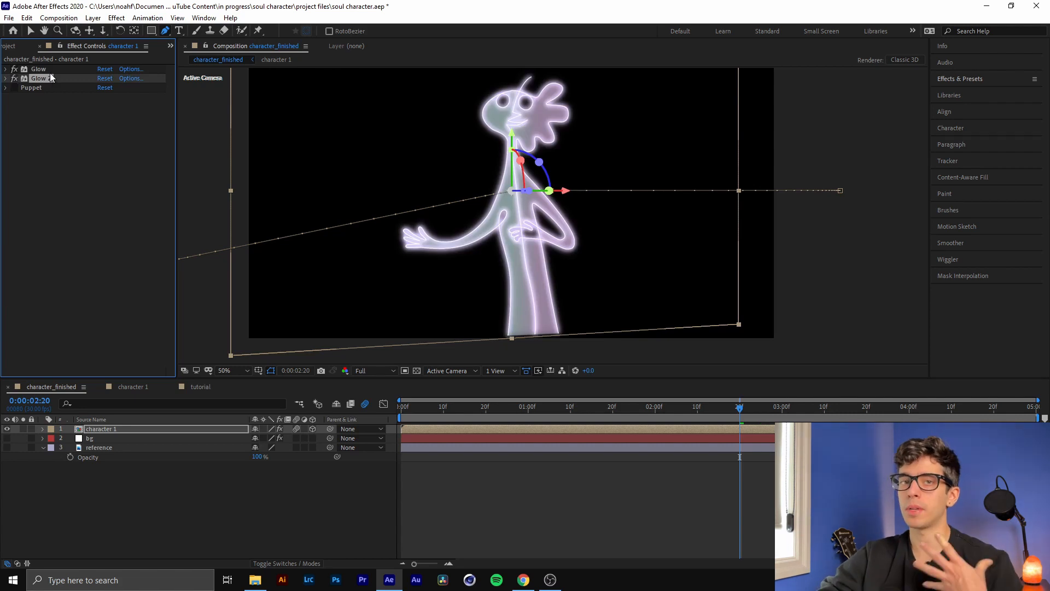
{"action": "left_click", "coordinate": [5, 78]}
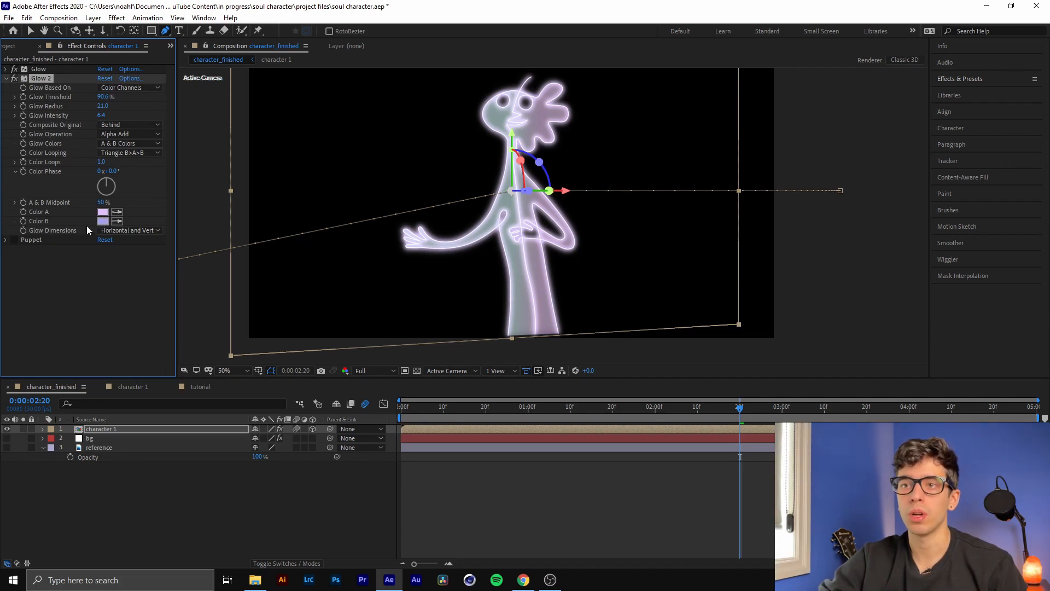
{"action": "left_click", "coordinate": [123, 154]}
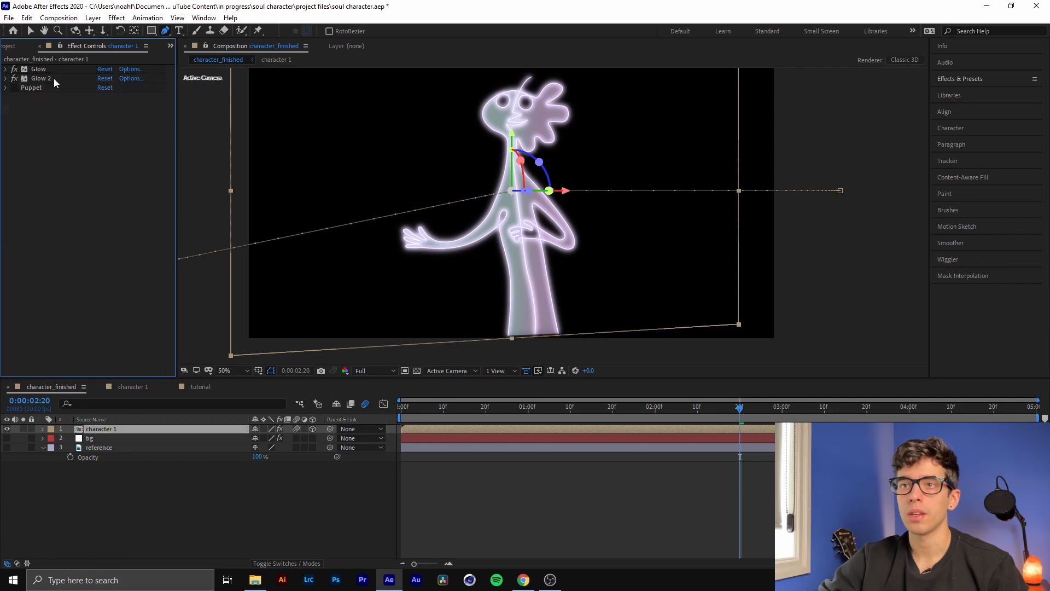
{"action": "left_click", "coordinate": [46, 80]}
{"action": "left_click", "coordinate": [41, 71], "text": "shift"}
{"action": "left_click", "coordinate": [41, 70]}
{"action": "left_click", "coordinate": [47, 78], "text": "shift"}
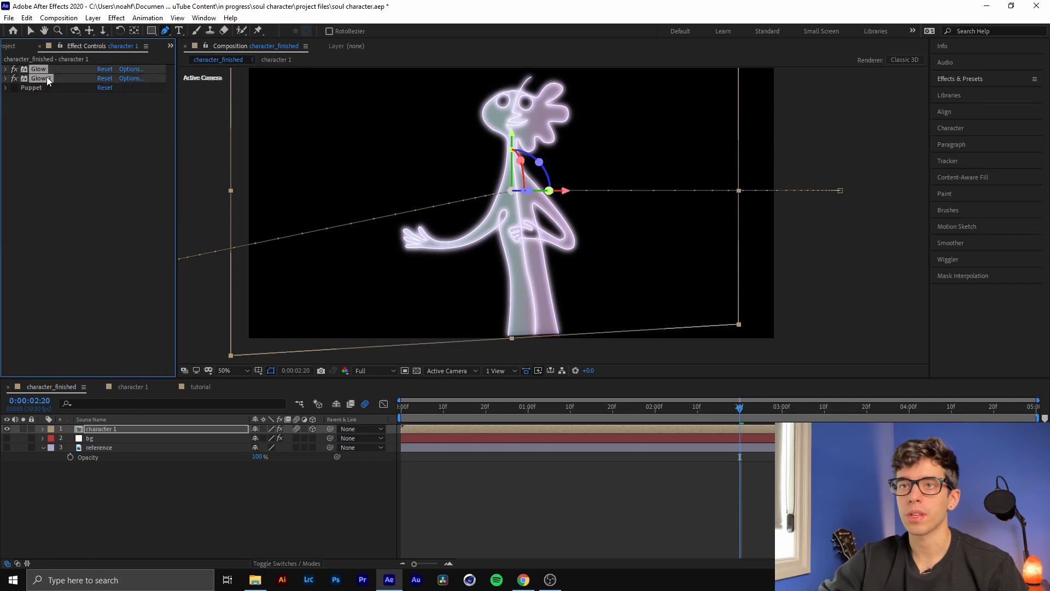
{"action": "left_click", "coordinate": [33, 88]}
{"action": "left_click", "coordinate": [44, 79]}
{"action": "left_click", "coordinate": [40, 71]}
{"action": "left_click", "coordinate": [39, 77]}
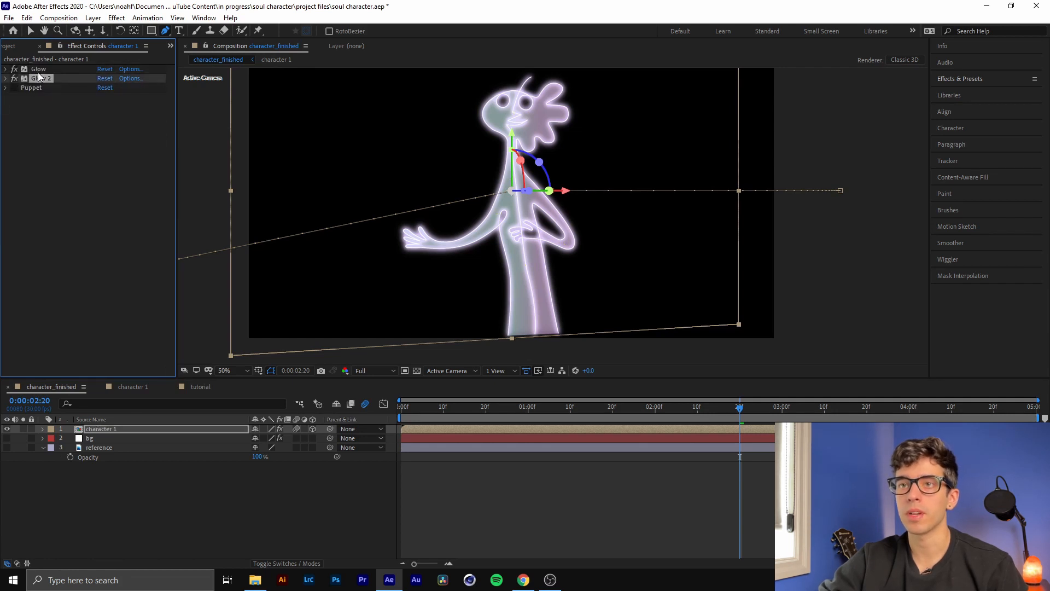
{"action": "left_click", "coordinate": [38, 70], "text": "shift"}
{"action": "left_click", "coordinate": [38, 70]}
{"action": "left_click", "coordinate": [45, 79]}
{"action": "left_click", "coordinate": [64, 198]}
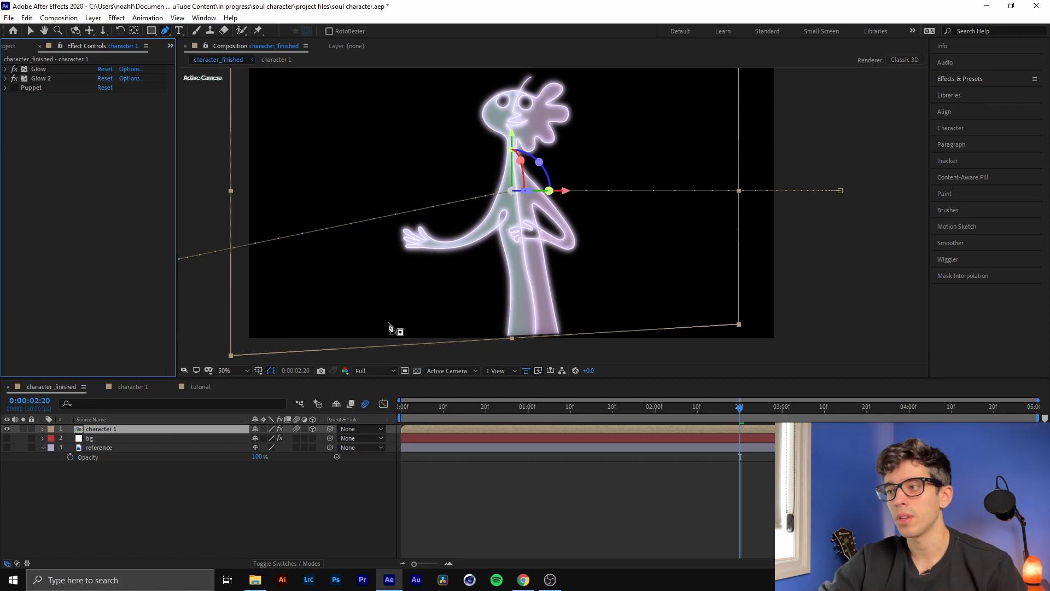
At time 0:00:02:22, hide the character 1 layer and select the bg layer
{"action": "mouse_move", "coordinate": [739, 407]}
{"action": "left_mouse_down"}
{"action": "mouse_move", "coordinate": [761, 410]}
{"action": "mouse_move", "coordinate": [721, 417]}
{"action": "mouse_move", "coordinate": [750, 417]}
{"action": "left_mouse_up"}
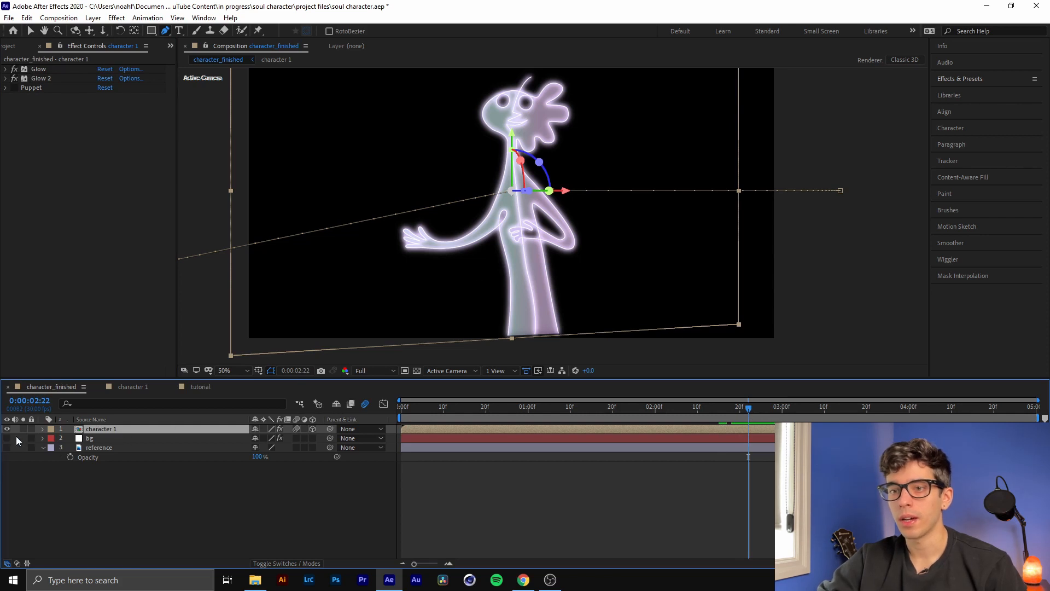
{"action": "left_click", "coordinate": [96, 438]}
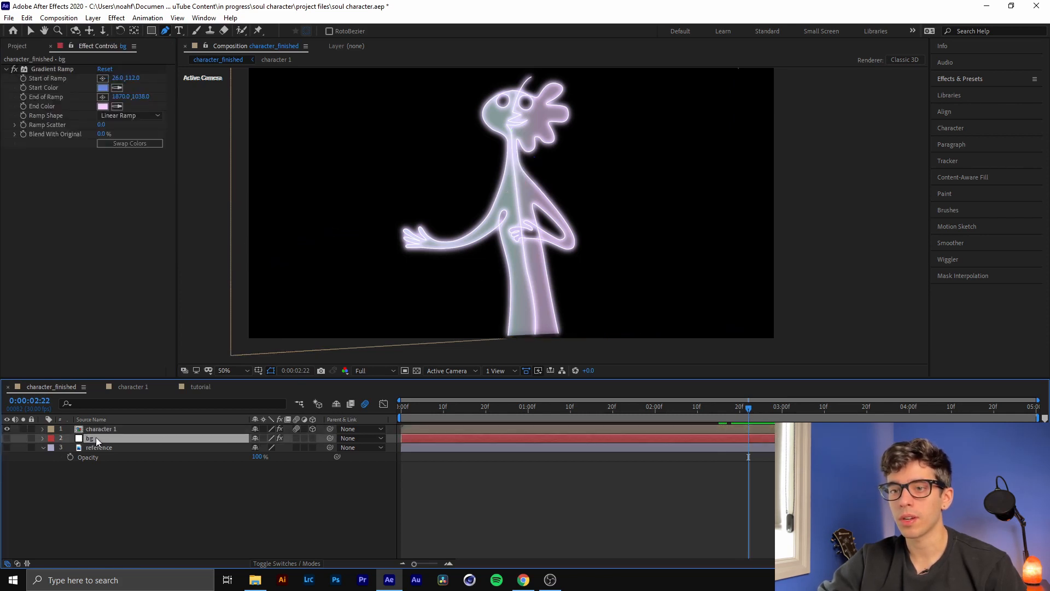
{"action": "left_click", "coordinate": [7, 430]}
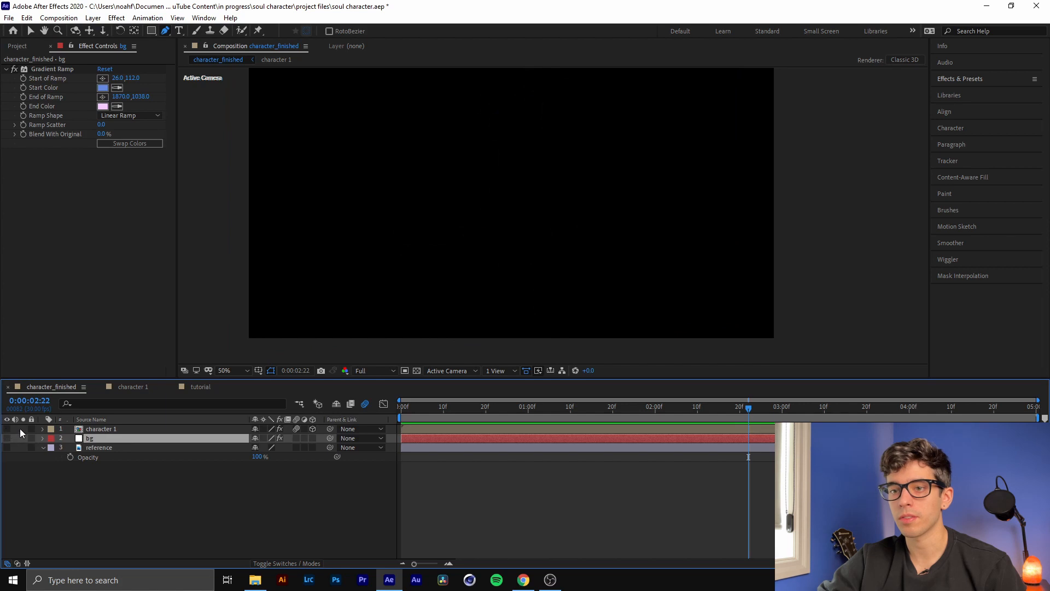
{"action": "left_click", "coordinate": [89, 430]}
{"action": "left_click", "coordinate": [99, 439]}
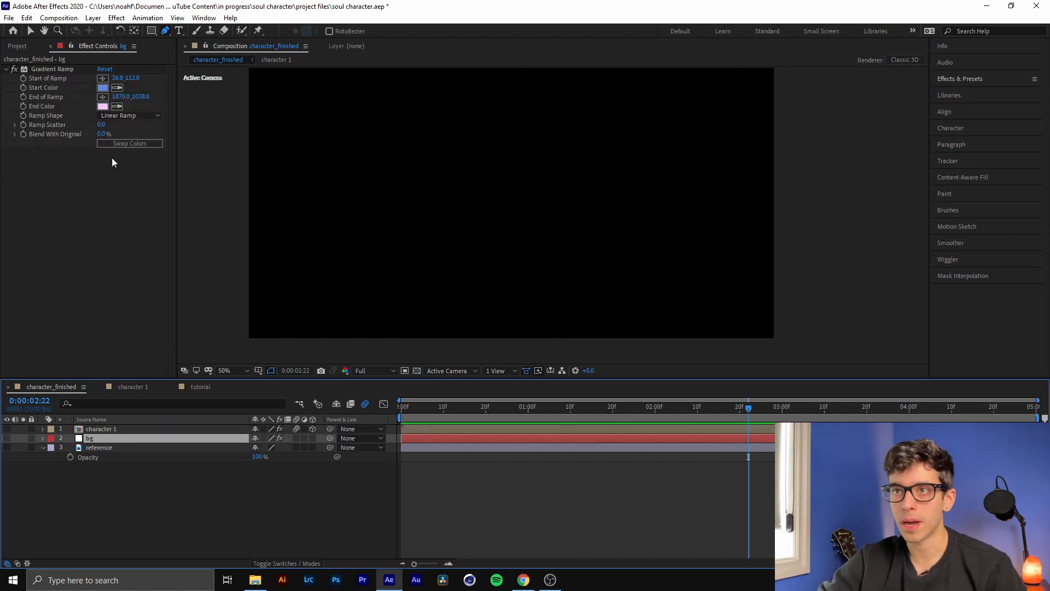
Create a white solid at the composition's size, named bg
{"action": "left_click", "coordinate": [93, 18]}
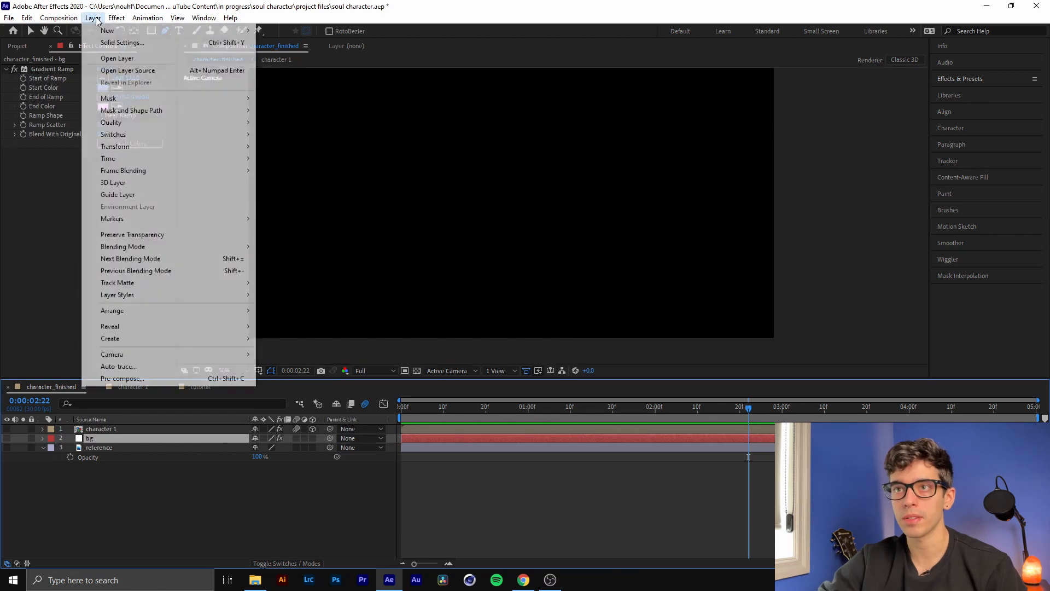
{"action": "mouse_move", "coordinate": [107, 31]}
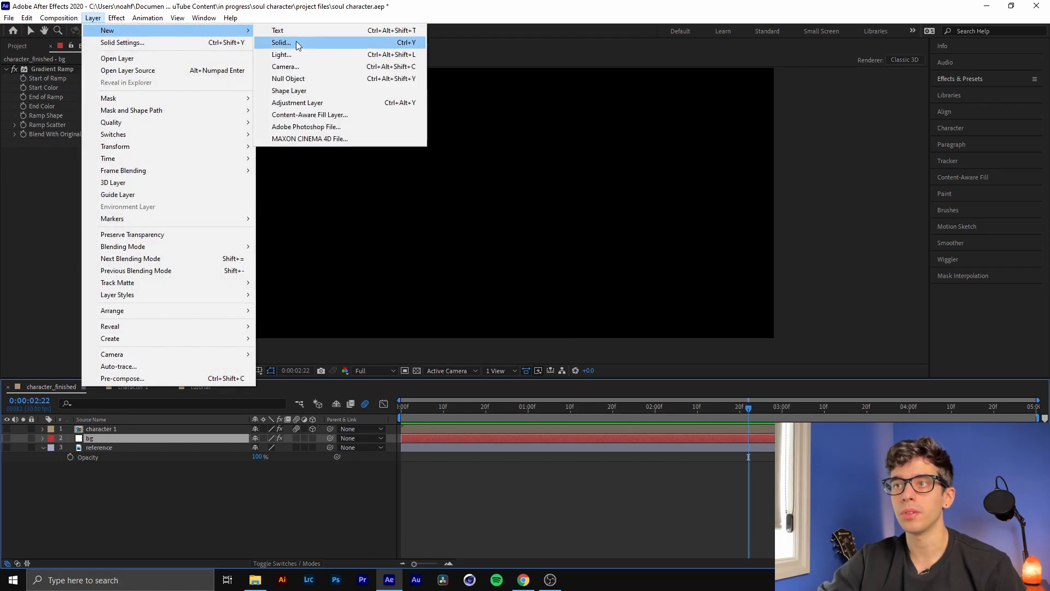
{"action": "left_click", "coordinate": [297, 41]}
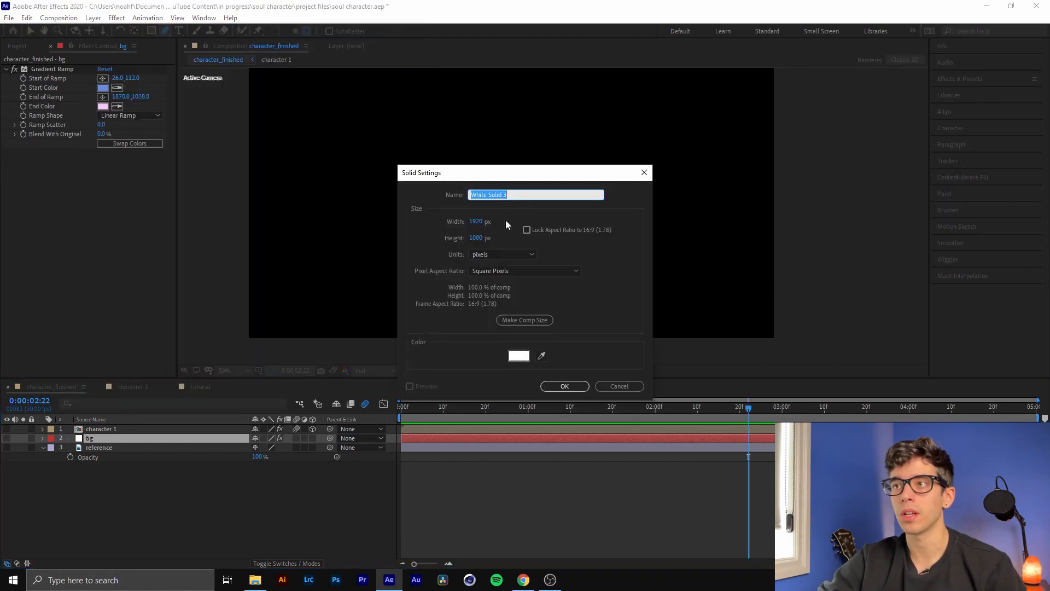
{"action": "left_click", "coordinate": [529, 322]}
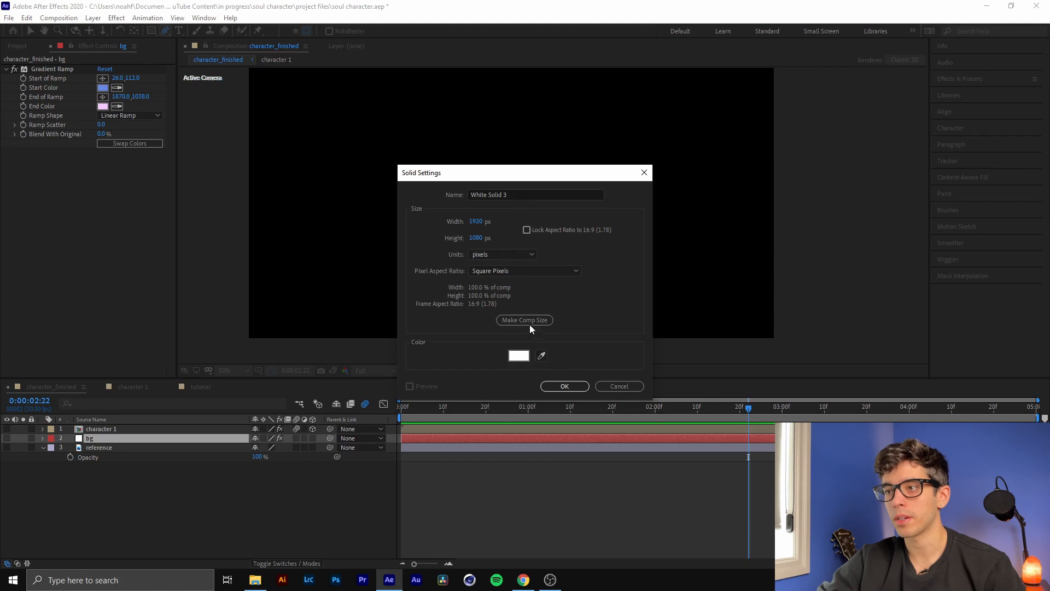
{"action": "left_click", "coordinate": [521, 195]}
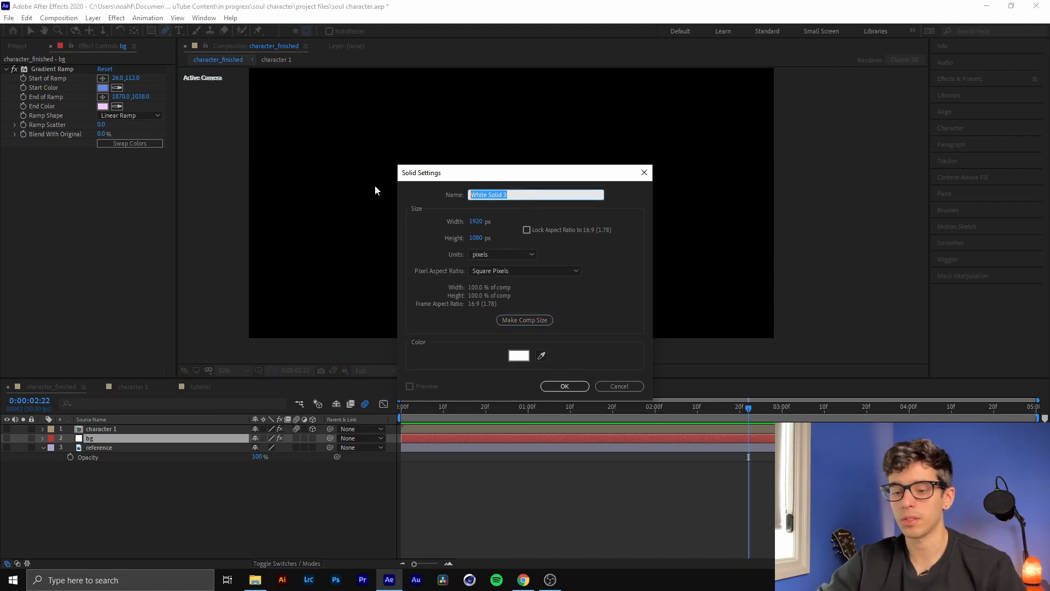
{"action": "type", "text": "bg"}
{"action": "key", "text": "Return"}
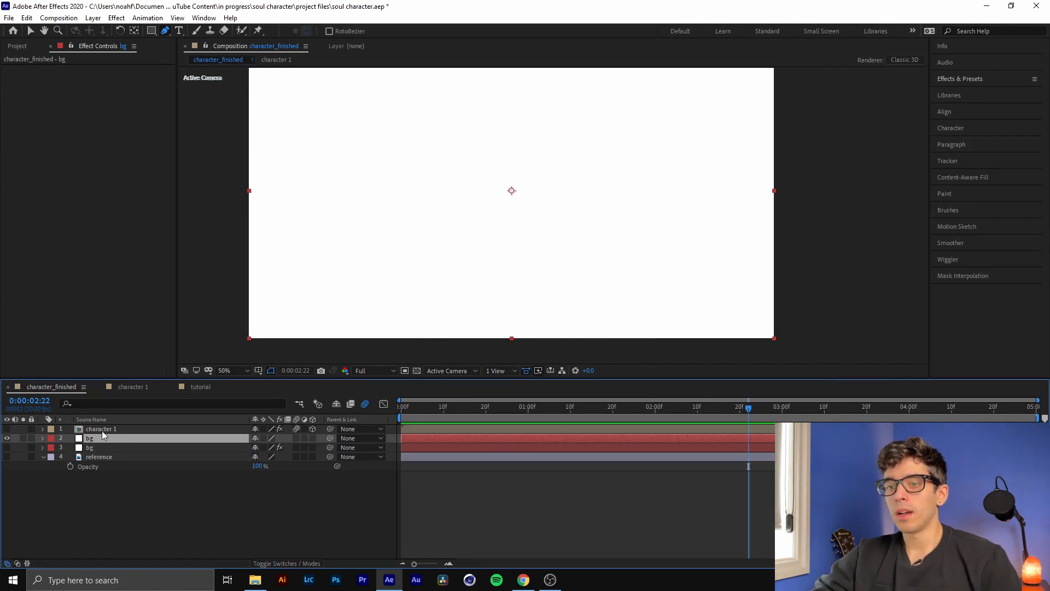
Find the Gradient Ramp effect by searching for "gradien" and apply it to the new bg solid
{"action": "left_click", "coordinate": [956, 79]}
{"action": "left_click", "coordinate": [960, 93]}
{"action": "type", "text": "gr"}
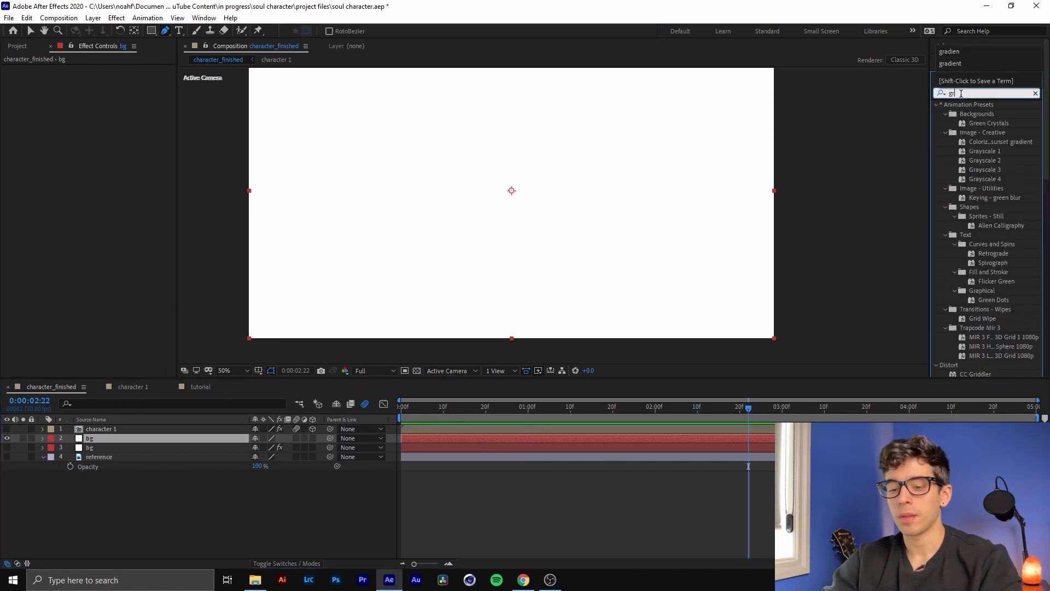
{"action": "type", "text": "adien"}
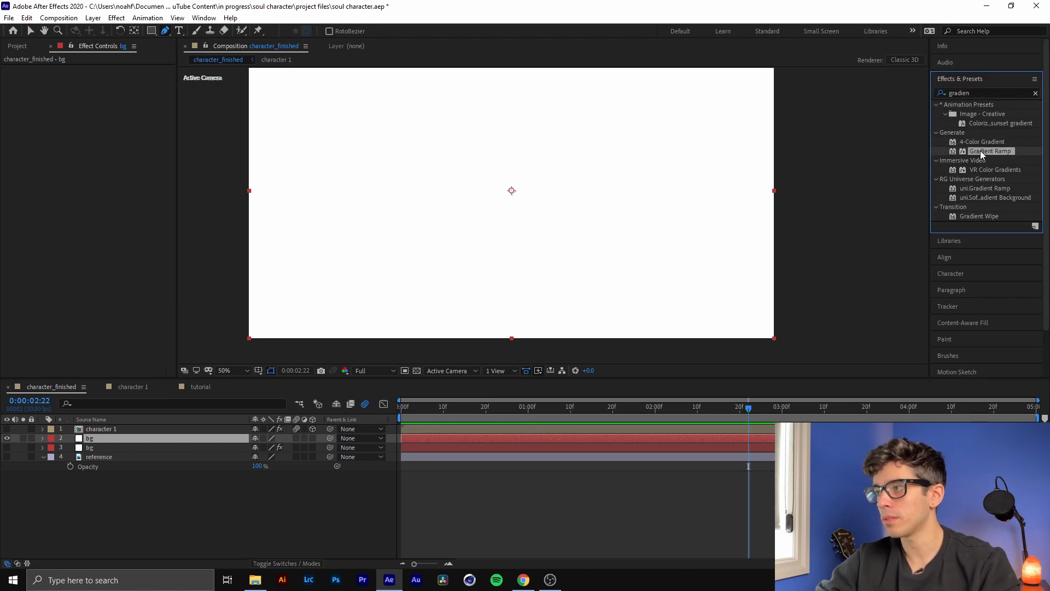
{"action": "left_click_drag", "start_coordinate": [980, 150], "coordinate": [476, 438]}
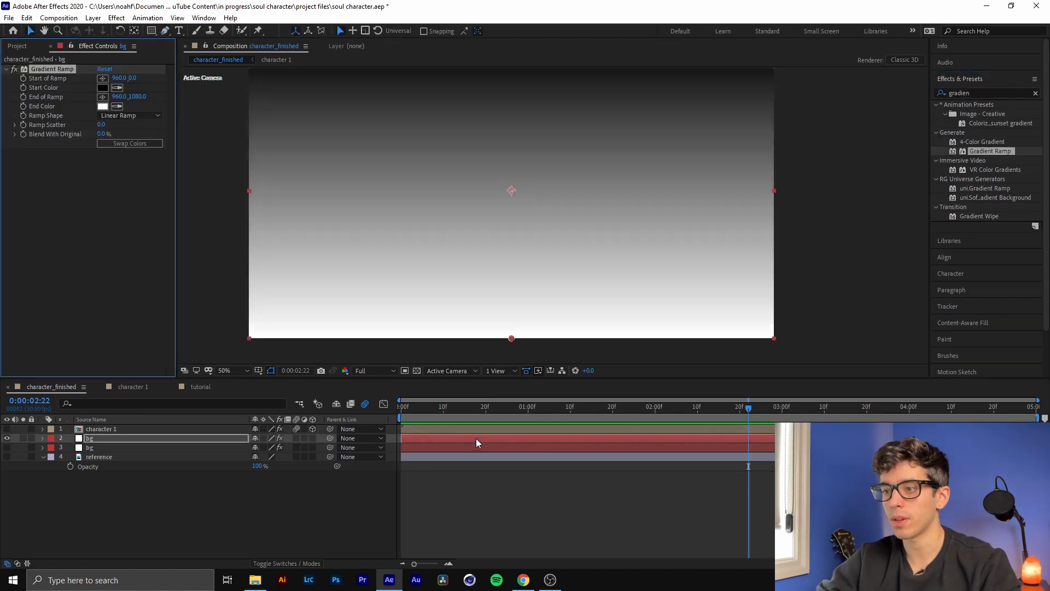
Set the Gradient Ramp's start color to light purple, DBB0F9
{"action": "left_click", "coordinate": [101, 89]}
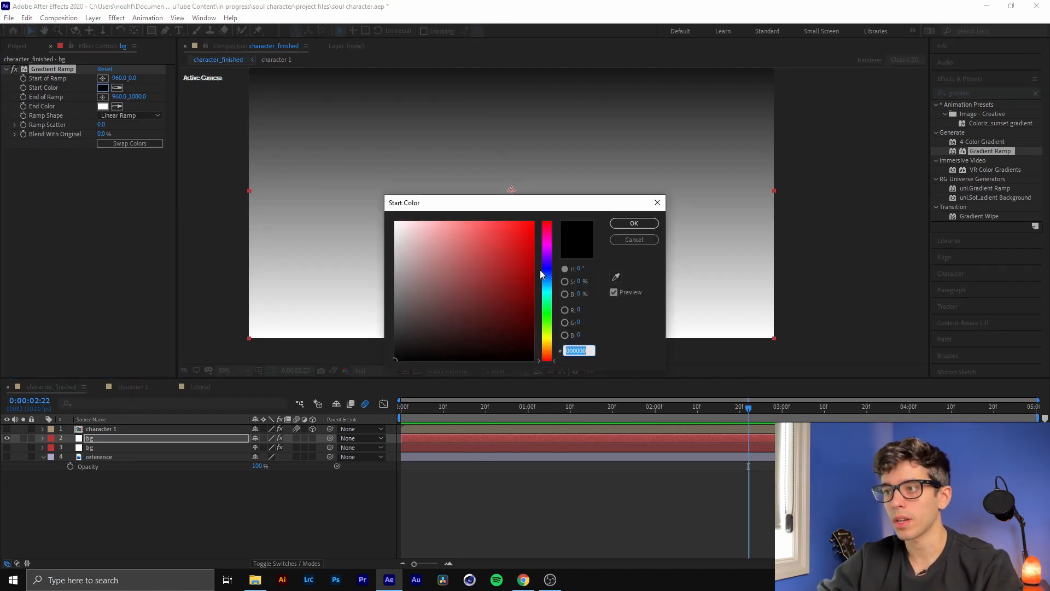
{"action": "left_click_drag", "start_coordinate": [541, 274], "coordinate": [547, 254]}
{"action": "left_click_drag", "start_coordinate": [472, 229], "coordinate": [435, 224]}
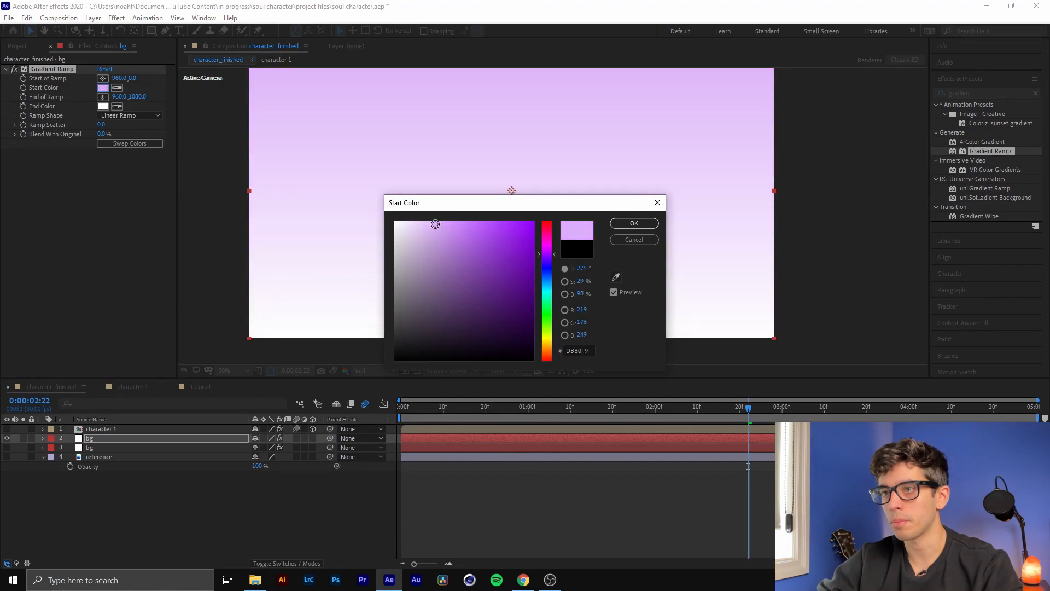
{"action": "left_click", "coordinate": [634, 223]}
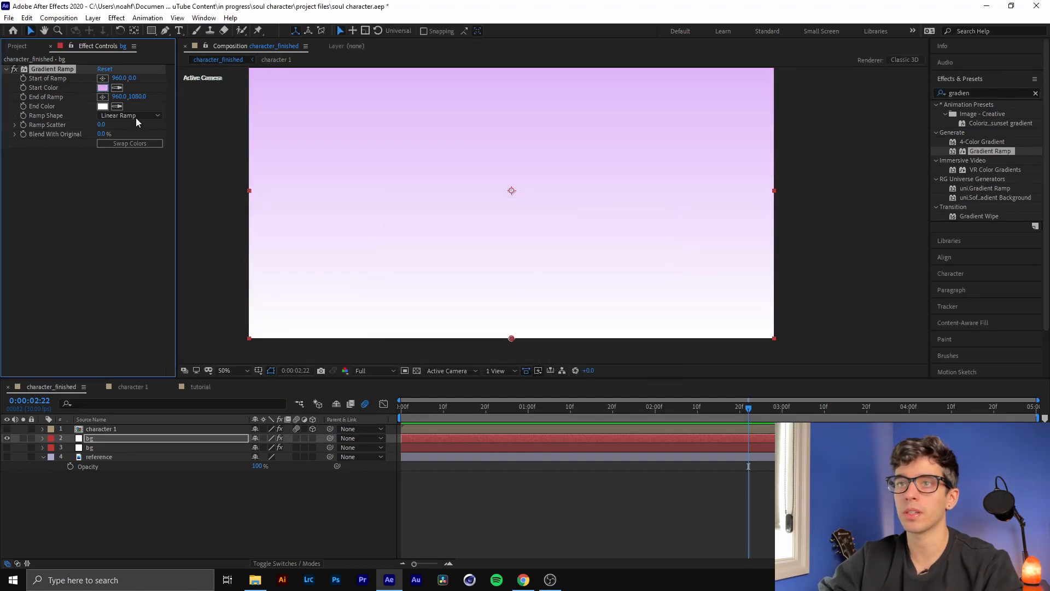
Set the Gradient Ramp's end color to light cyan, 9DEDF6
{"action": "left_click", "coordinate": [102, 106]}
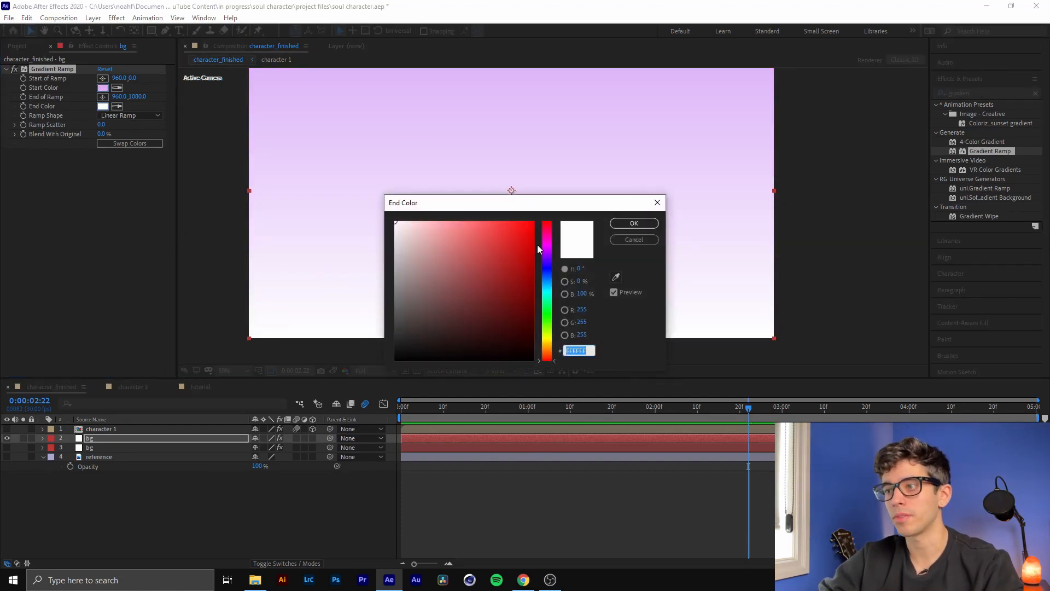
{"action": "left_click", "coordinate": [548, 289]}
{"action": "left_click_drag", "start_coordinate": [459, 245], "coordinate": [443, 225]}
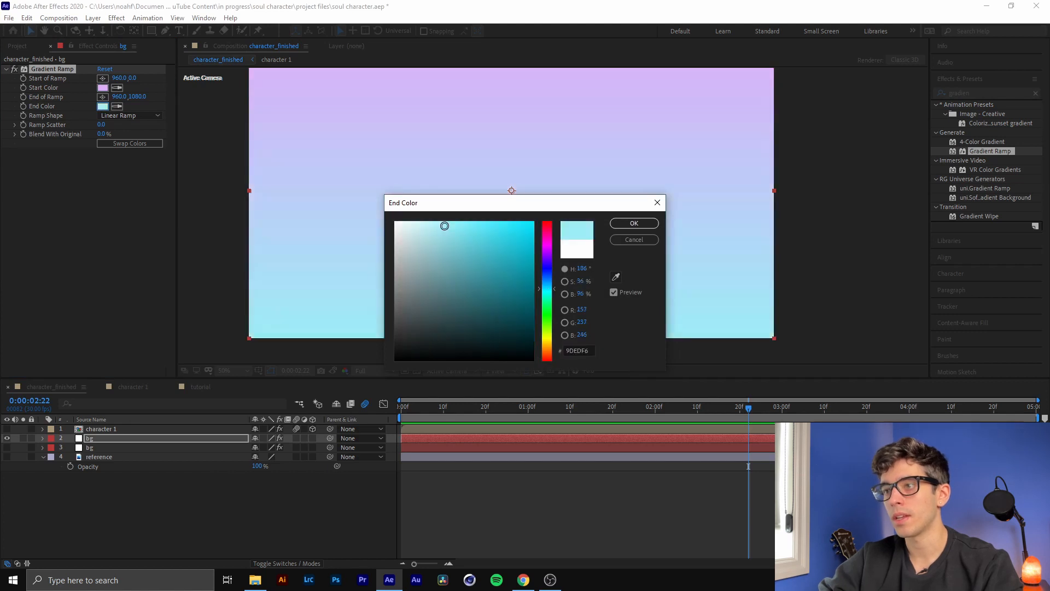
{"action": "left_click", "coordinate": [634, 223]}
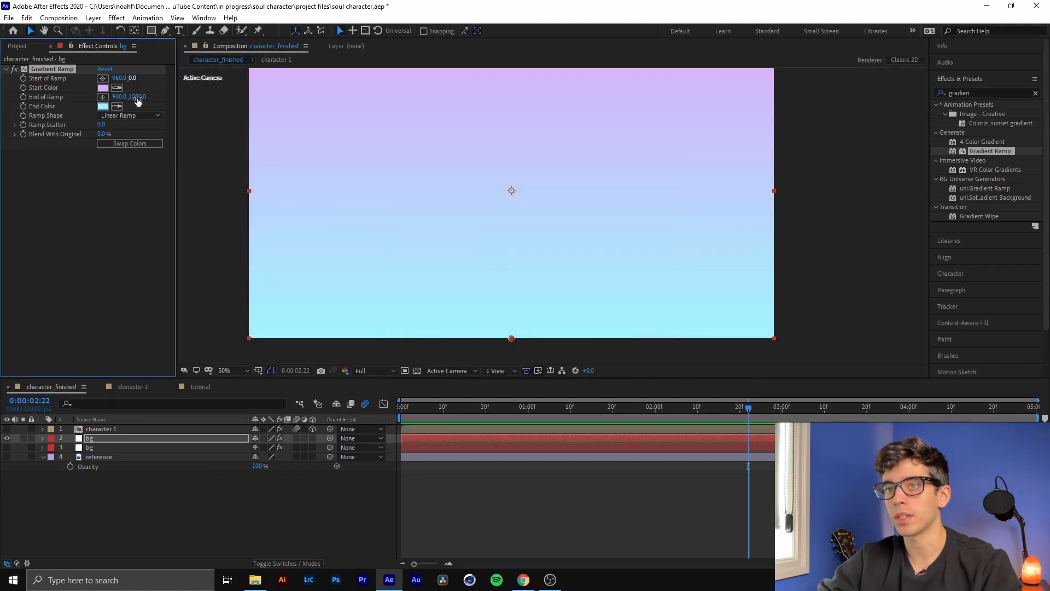
Place the Gradient Ramp's start point near the upper-left corner of the frame, at about 22, 124
{"action": "left_click", "coordinate": [103, 78]}
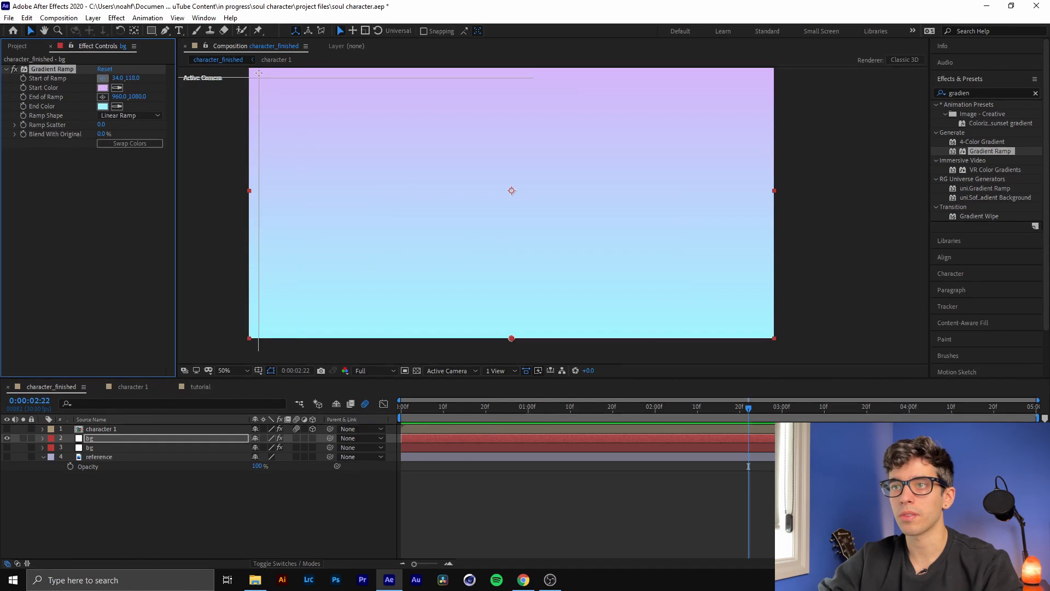
{"action": "left_click", "coordinate": [255, 76]}
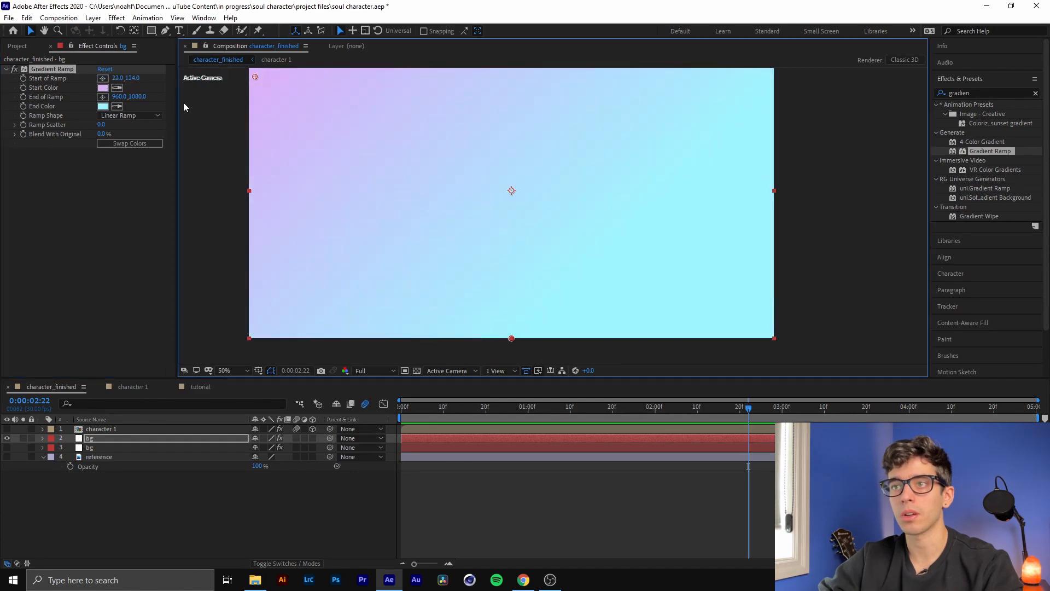
Place the Gradient Ramp's end point near the lower-right corner of the frame, at about 1882, 1050
{"action": "left_click", "coordinate": [103, 96]}
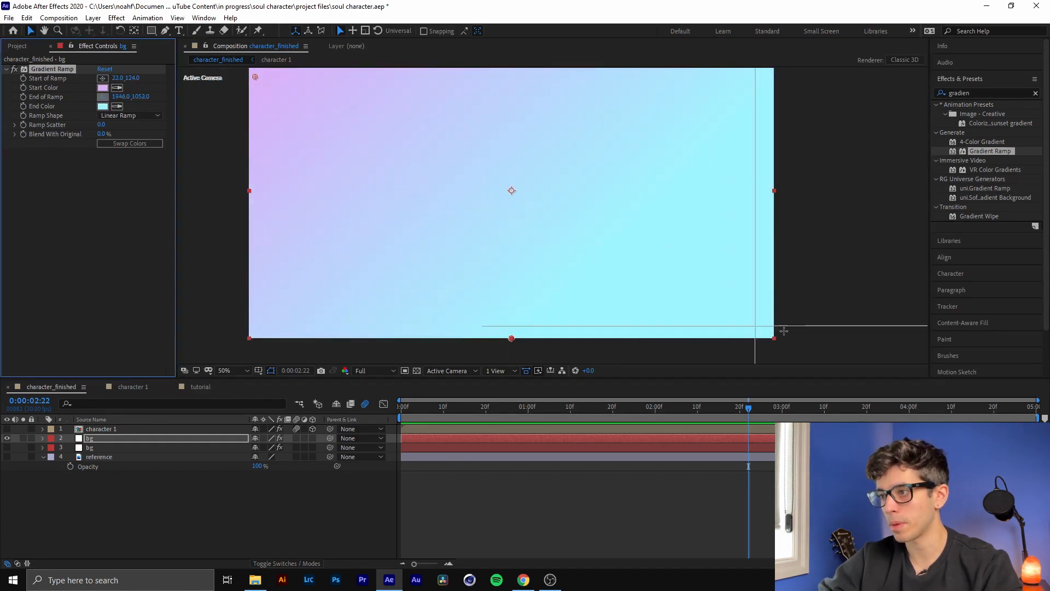
{"action": "left_click", "coordinate": [763, 330]}
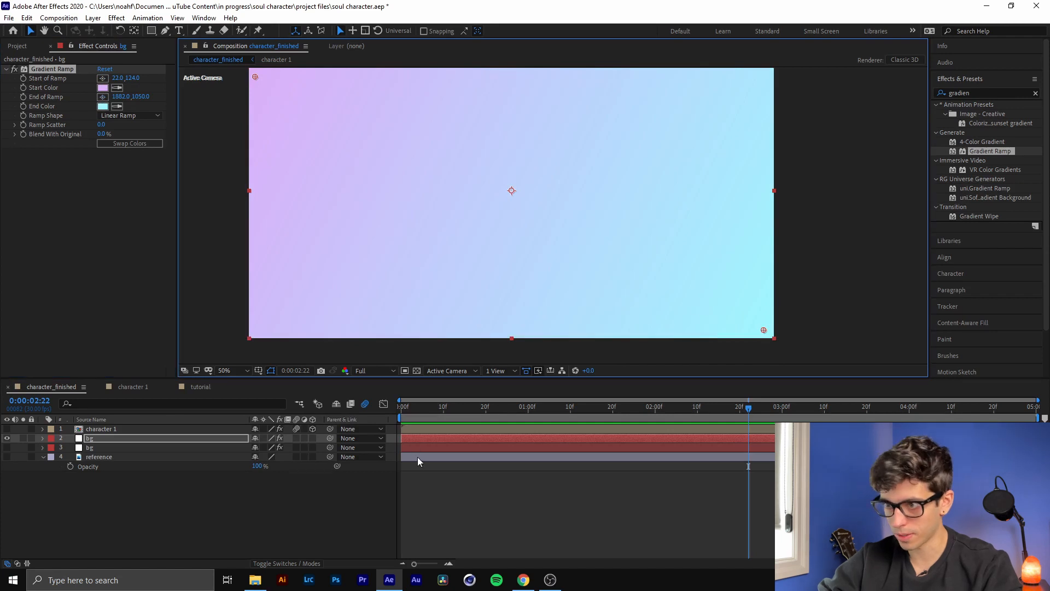
{"action": "left_click", "coordinate": [116, 440]}
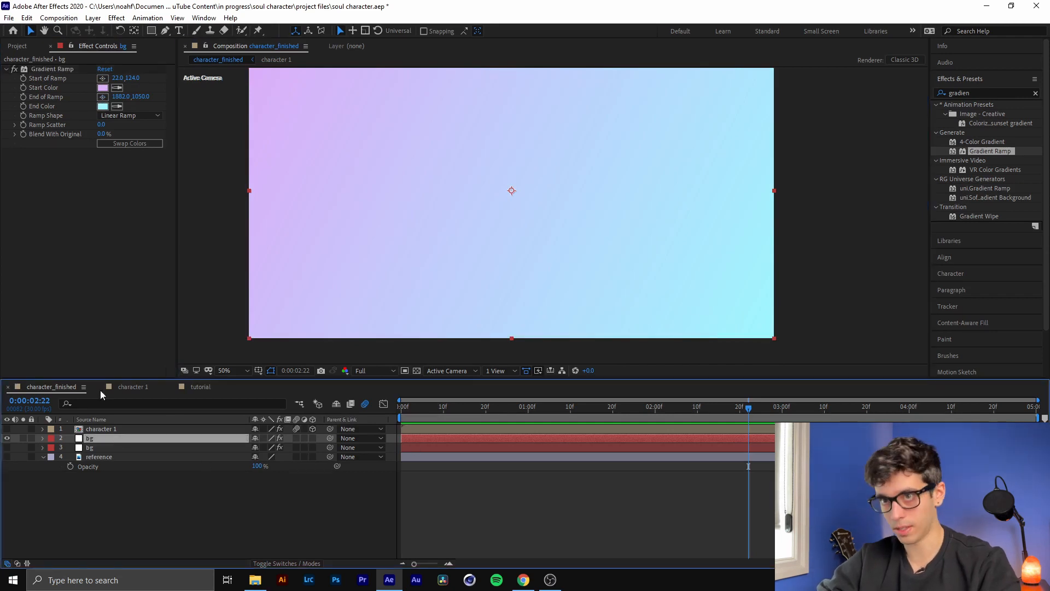
Make the character 1 layer visible over the gradient, move to 0:00:02:21 and hide the layer controls in the viewer
{"action": "left_click", "coordinate": [487, 430]}
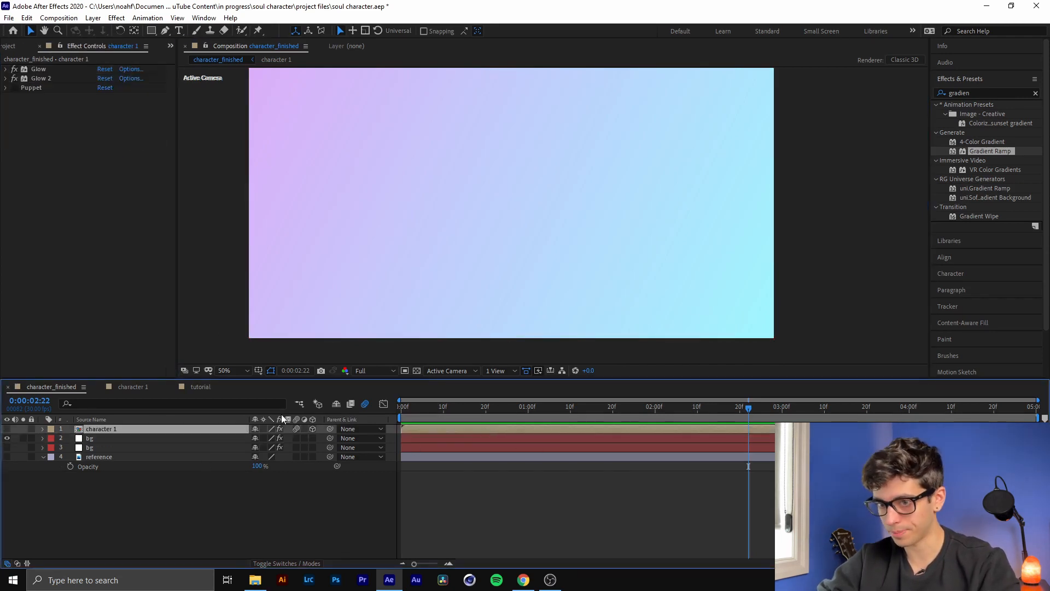
{"action": "left_click", "coordinate": [7, 429]}
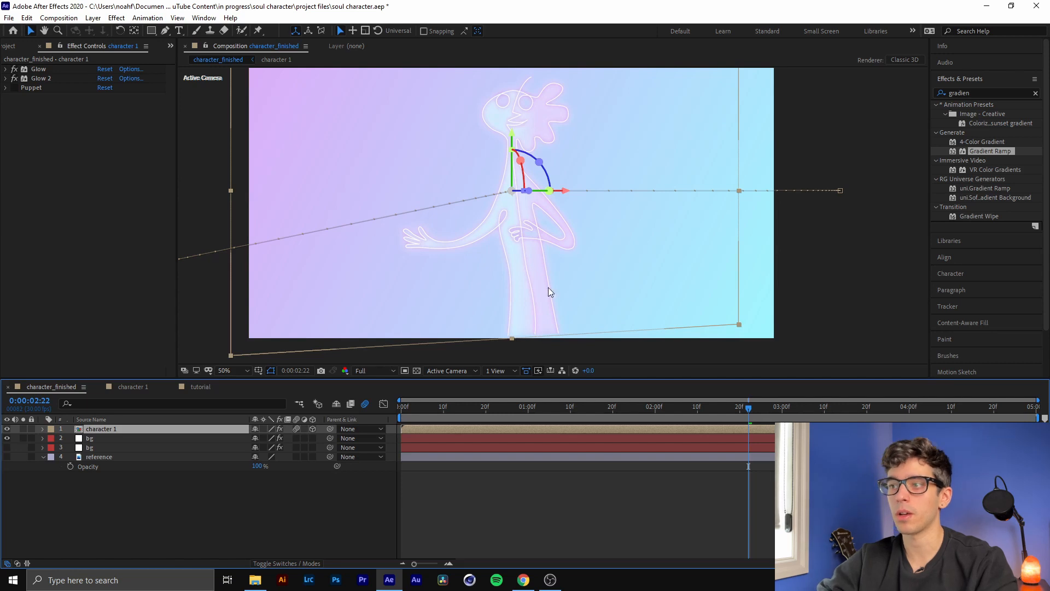
{"action": "mouse_move", "coordinate": [747, 413]}
{"action": "left_mouse_down"}
{"action": "mouse_move", "coordinate": [730, 415]}
{"action": "mouse_move", "coordinate": [742, 415]}
{"action": "left_mouse_up"}
{"action": "key", "text": "ctrl+shift+h"}
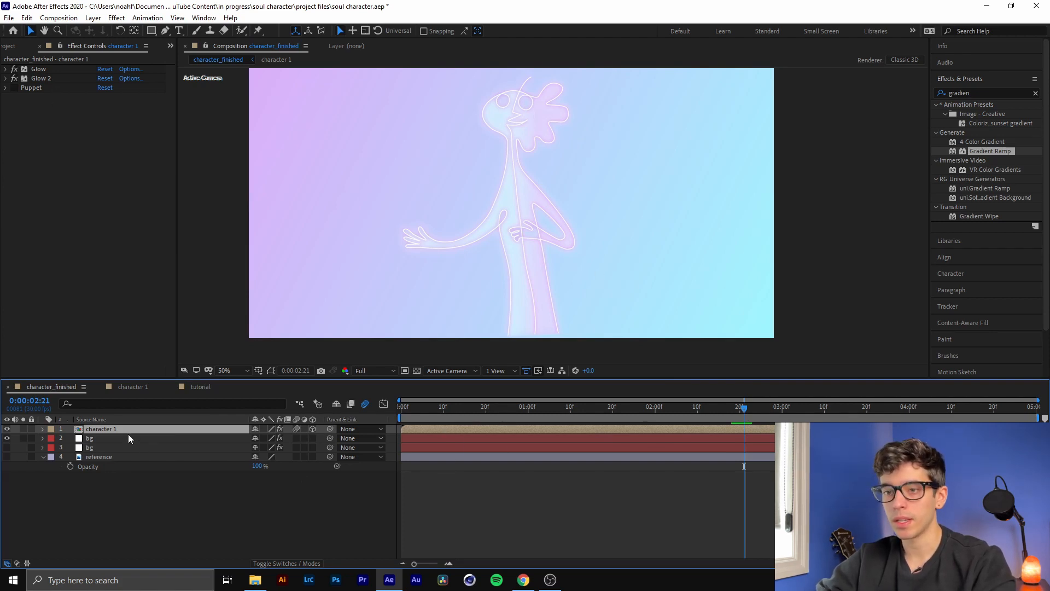
Reveal character 1's keyframed properties, collapse the Puppet group, and enable the Puppet effect, scrubbing to 0:00:02:23 to preview it
{"action": "key", "text": "u"}
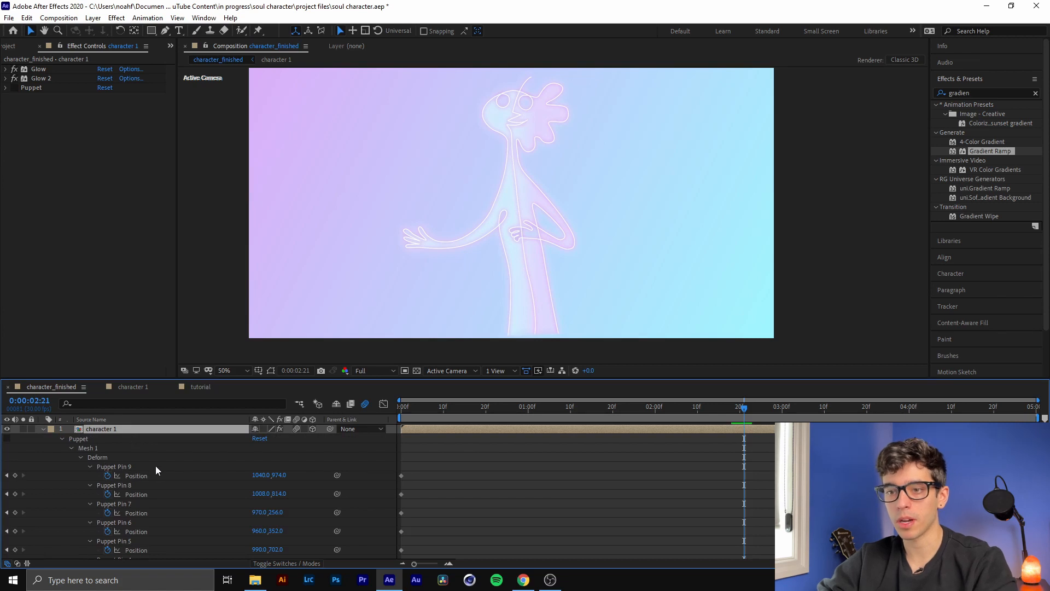
{"action": "left_click", "coordinate": [135, 467]}
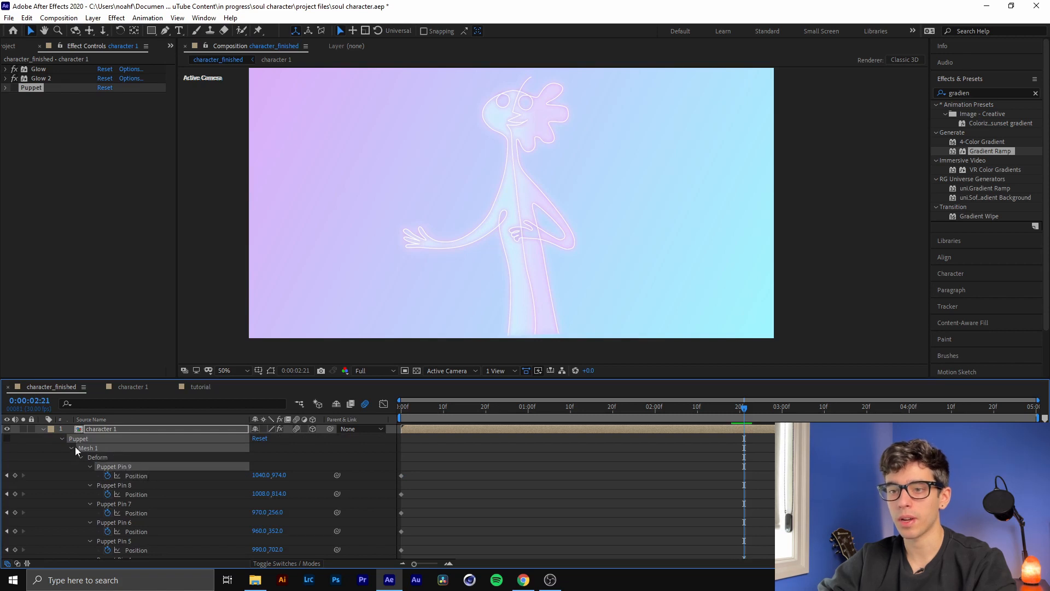
{"action": "left_click", "coordinate": [61, 439]}
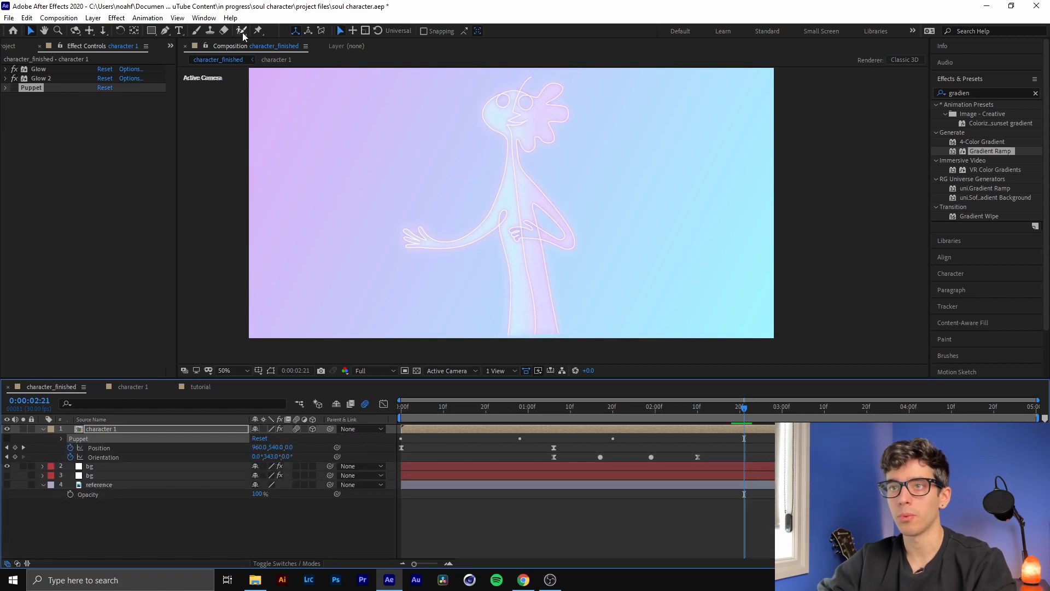
{"action": "left_click", "coordinate": [16, 88]}
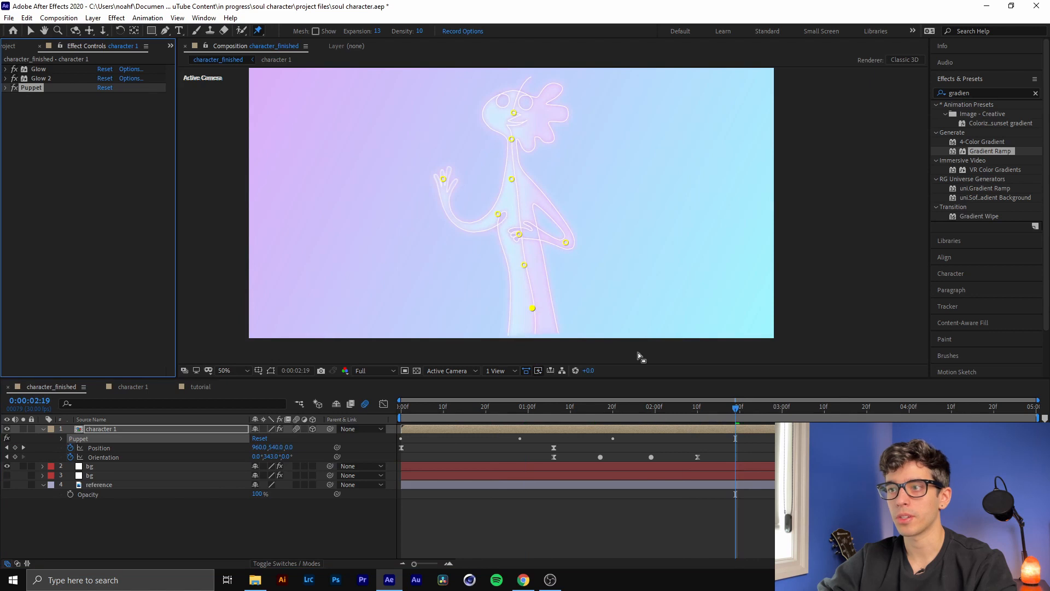
{"action": "left_click_drag", "start_coordinate": [684, 412], "coordinate": [757, 419]}
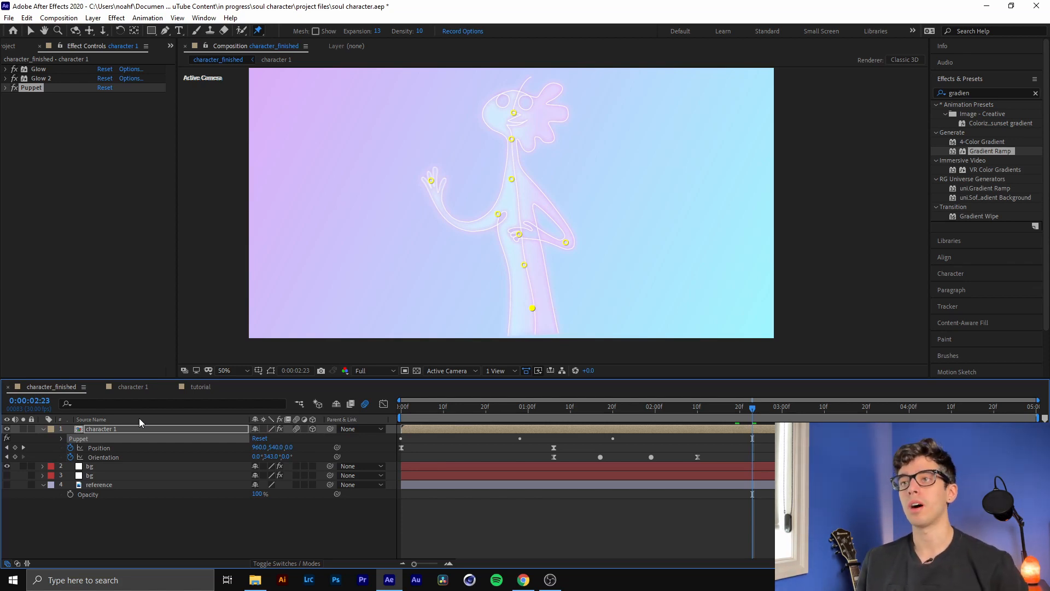
Reveal all modified properties of the character 1 layer and scrub through the timeline to examine the waving arm
{"action": "key", "text": "u"}
{"action": "key", "text": "u"}
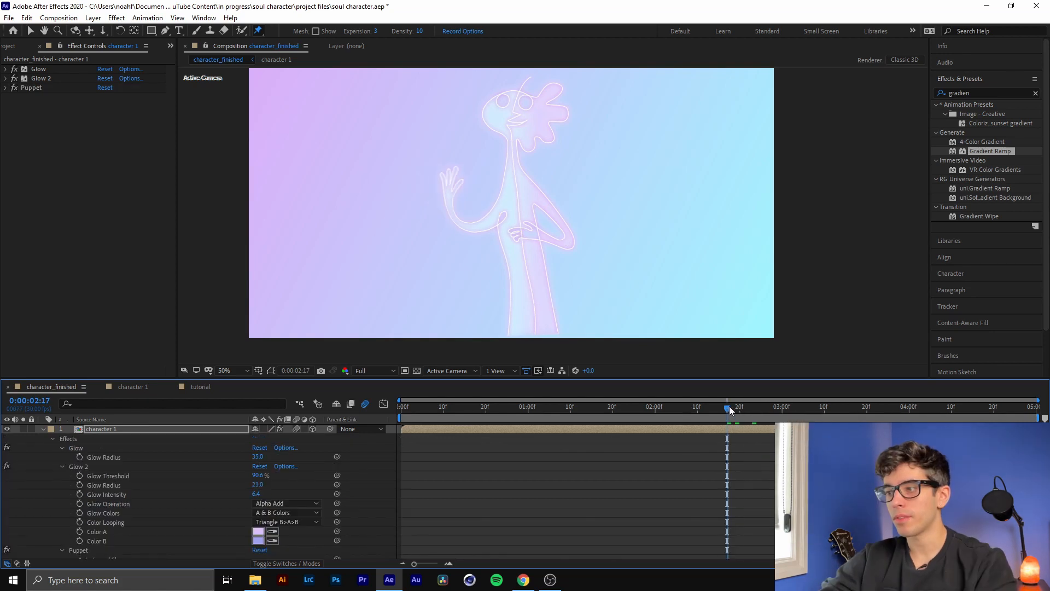
{"action": "left_click_drag", "start_coordinate": [729, 406], "coordinate": [838, 416]}
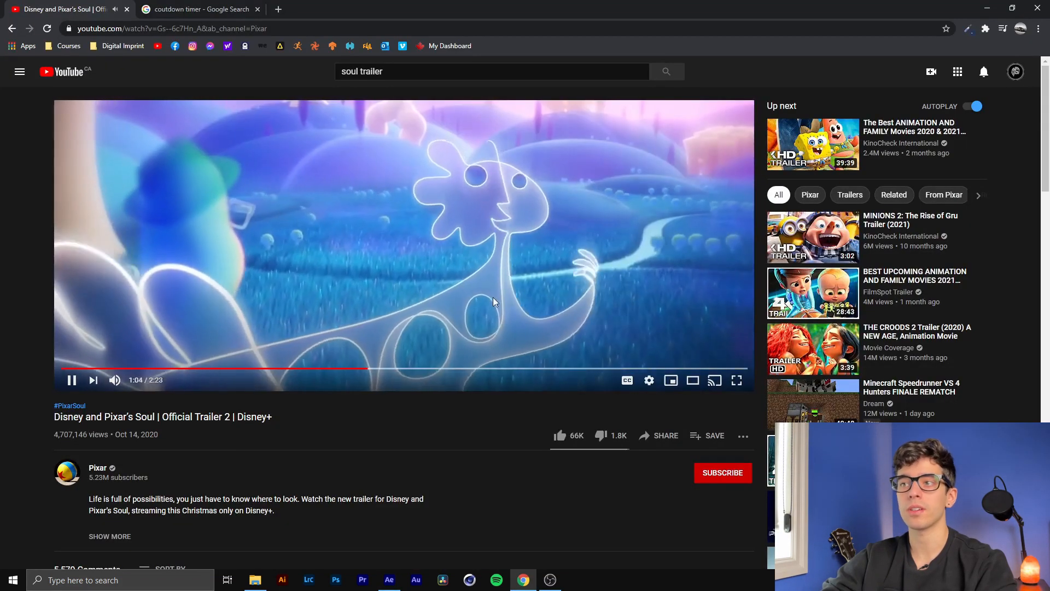
Examine how the line character moves in the Soul trailer on YouTube, replaying from about 1:00
{"action": "left_click", "coordinate": [479, 317]}
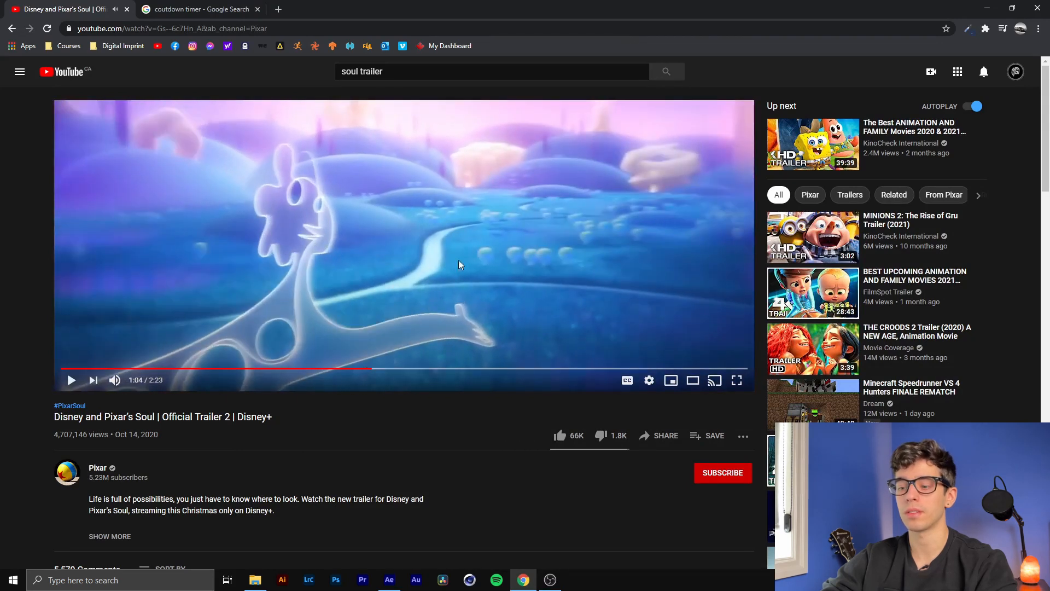
{"action": "key", "text": "Left"}
{"action": "left_click", "coordinate": [481, 212]}
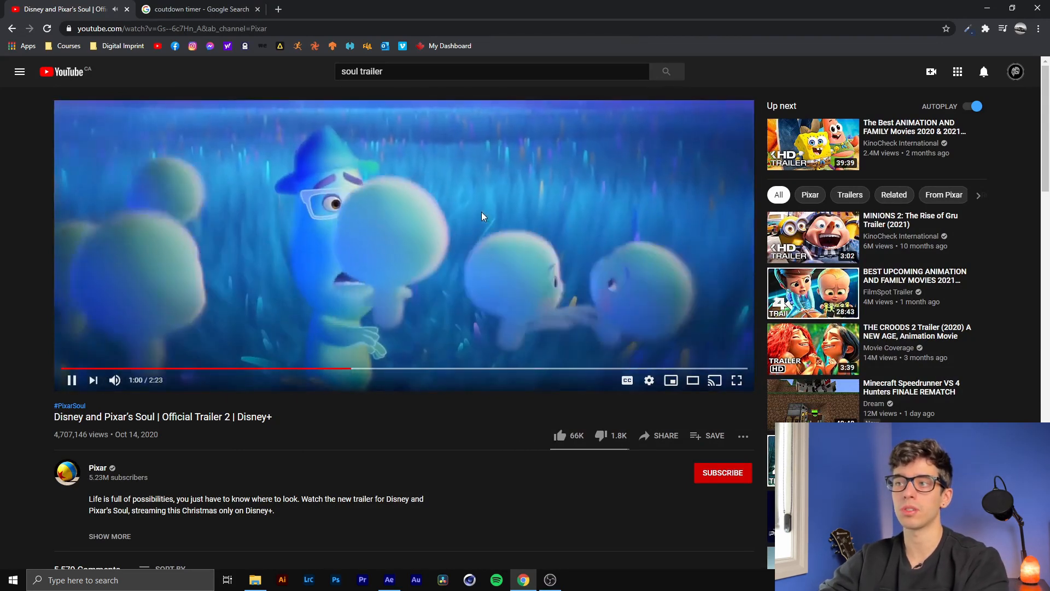
{"action": "left_click", "coordinate": [481, 213]}
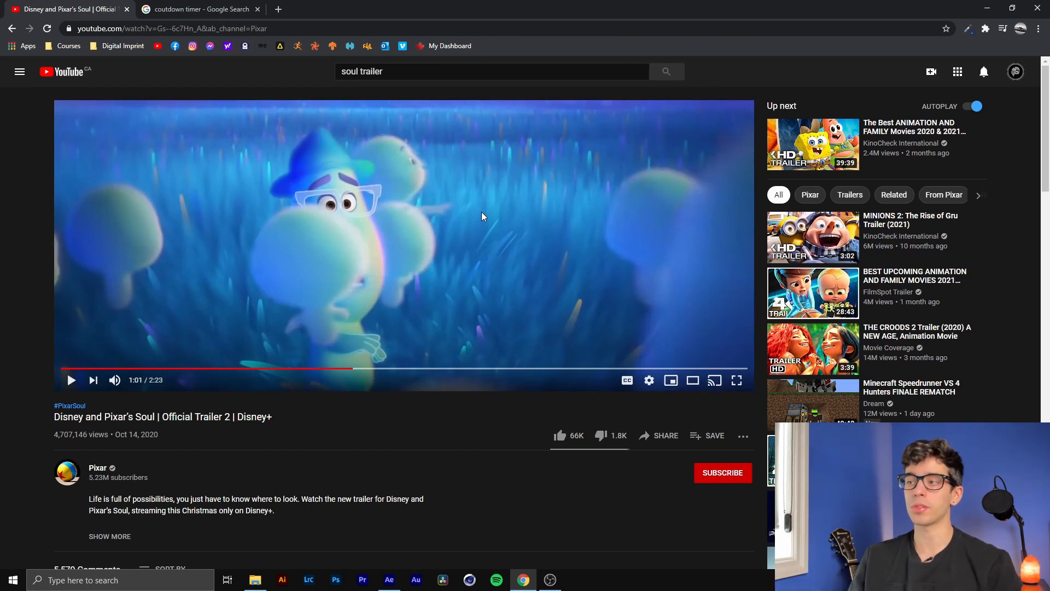
Switch back to After Effects and review character 1's puppet pin expression and glow settings in the timeline
{"action": "left_click", "coordinate": [389, 579]}
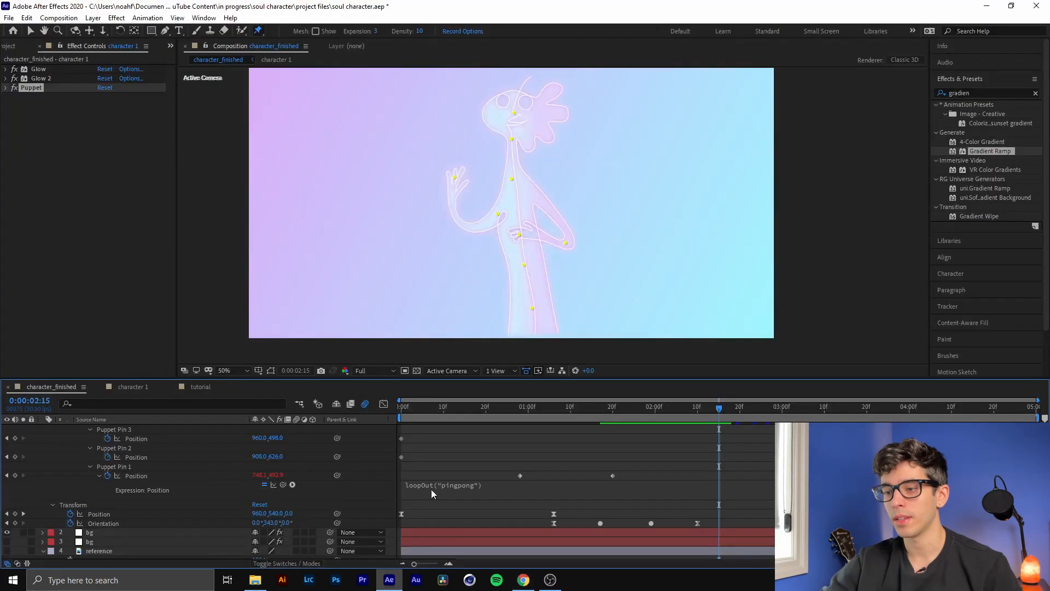
{"action": "scroll", "coordinate": [320, 458], "scroll_direction": "up", "scroll_amount": 11}
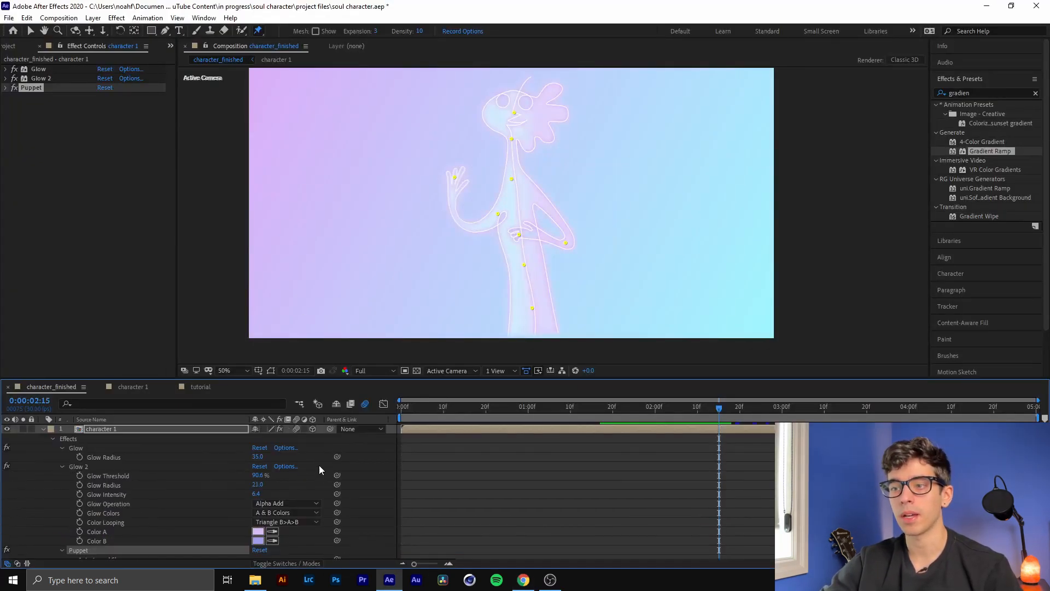
{"action": "left_click", "coordinate": [172, 430]}
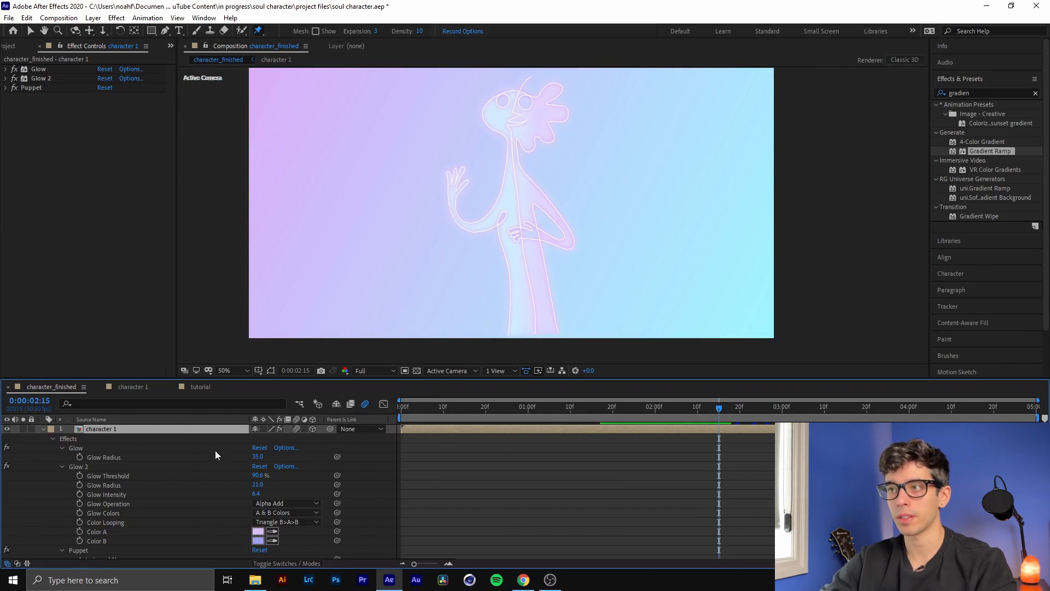